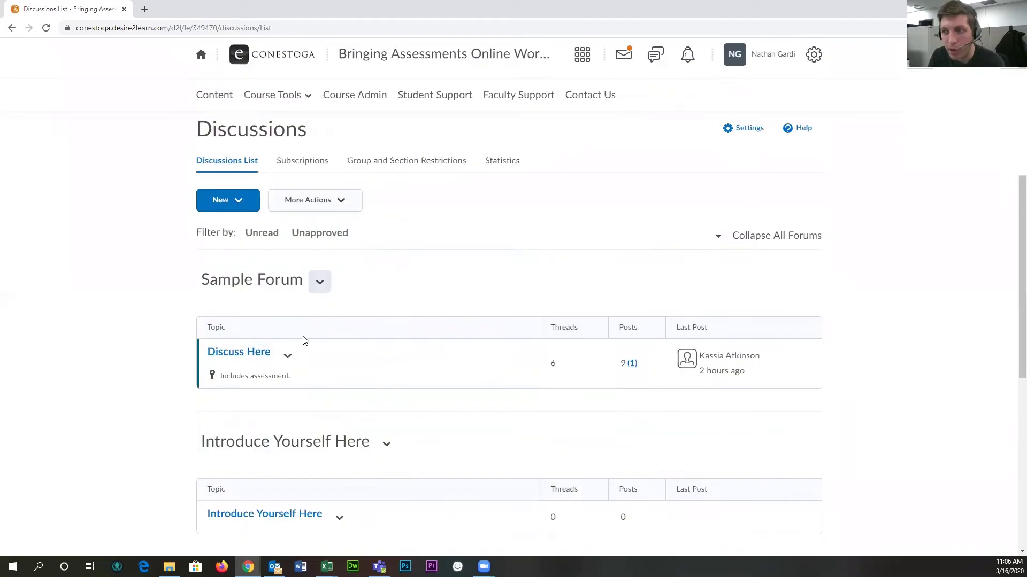
- Open the Discuss Here topic in Sample Forum for editing and show its assessment settings
left_click(287, 356)
left_click(342, 190)
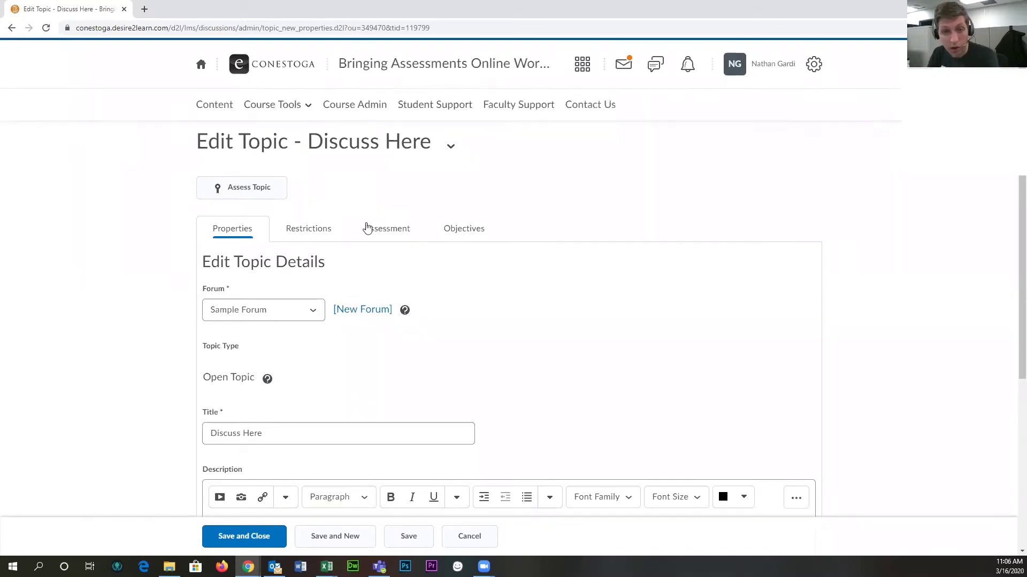
left_click(517, 332)
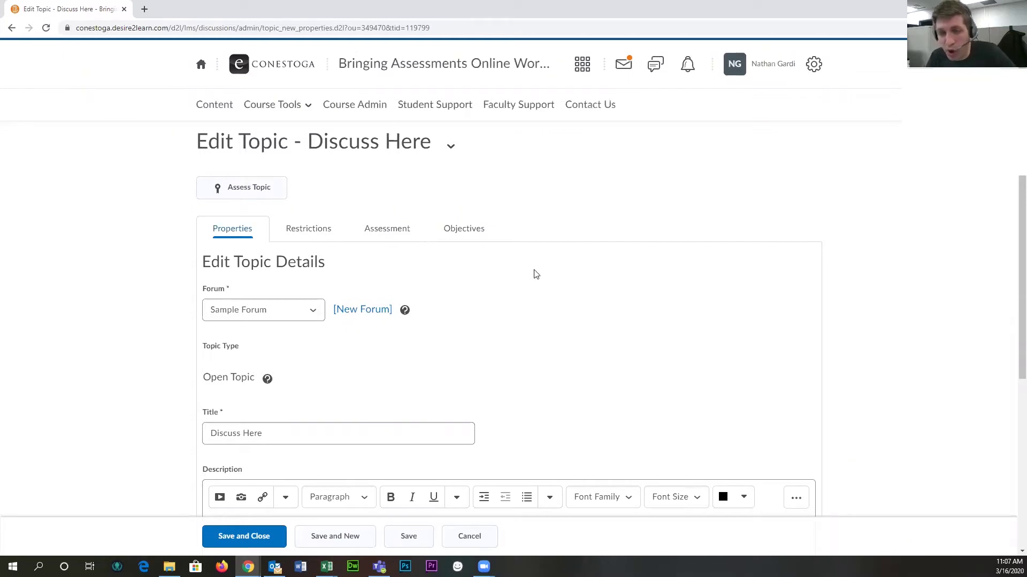
scroll(535, 270, "down", 5)
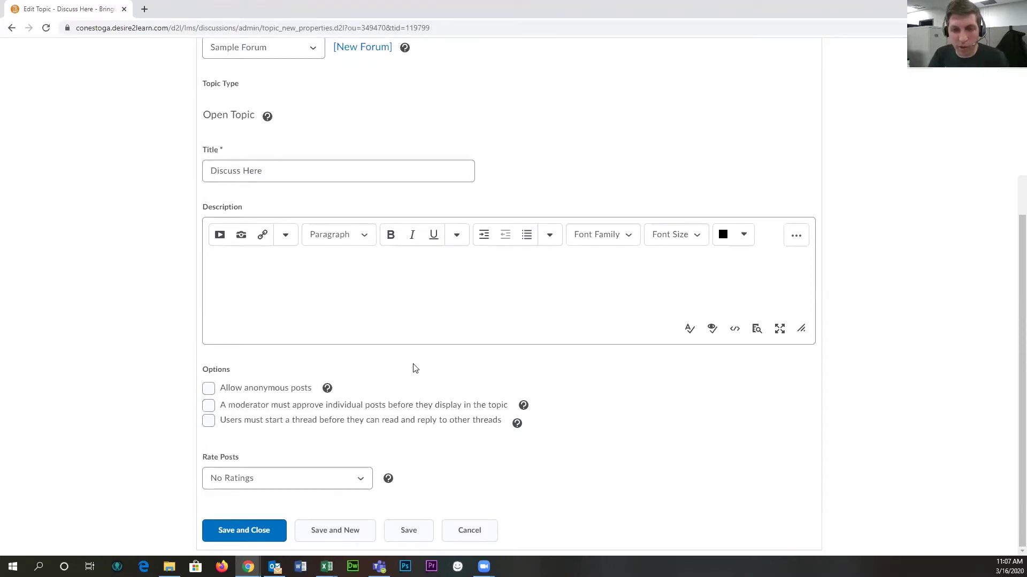
scroll(415, 374, "up", 5)
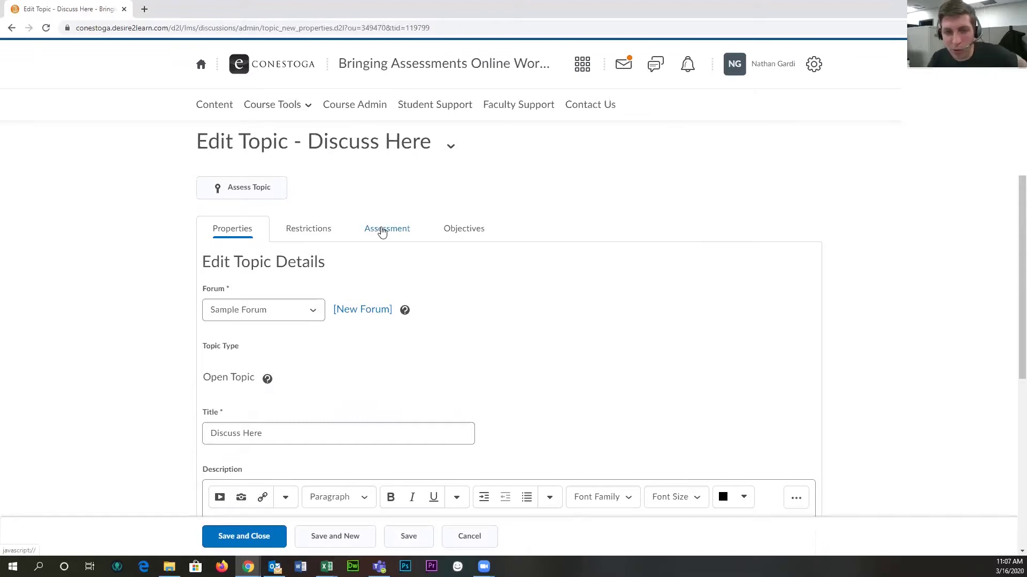
left_click(381, 230)
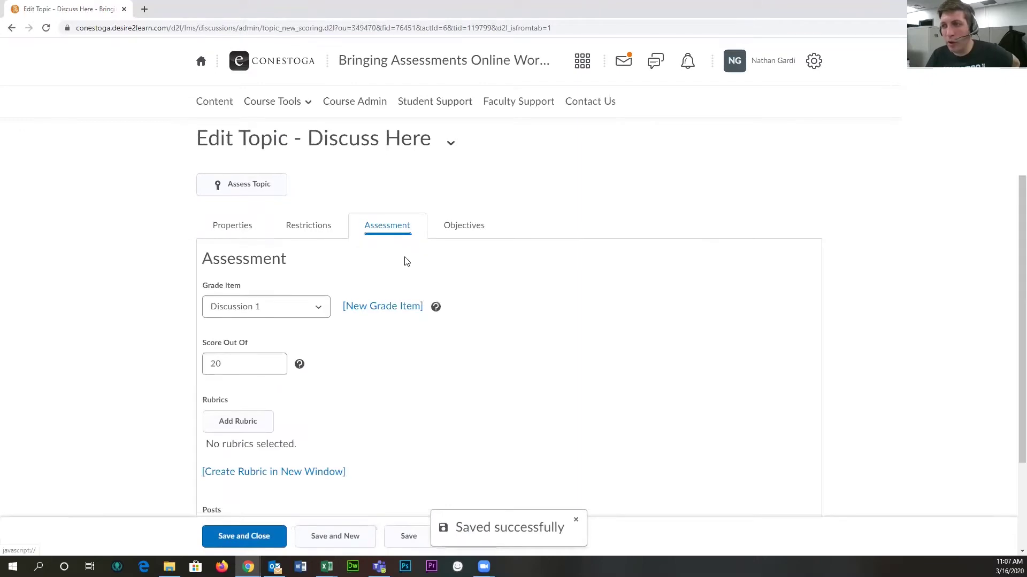
- Choose Discussion 1 as the topic's grade item and go to the maximum score field
scroll(267, 225, "down", 2)
left_click(225, 198)
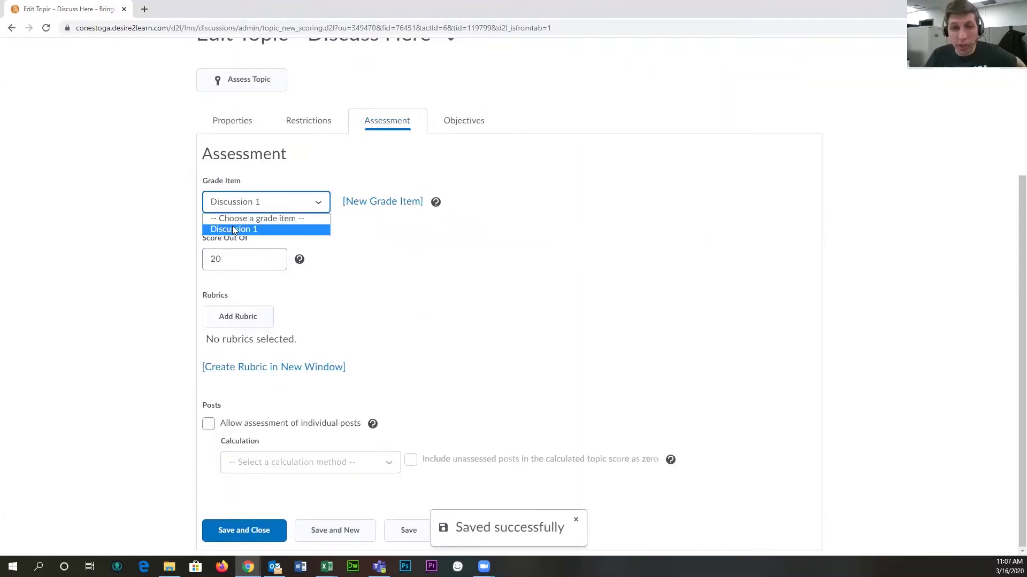
left_click(232, 229)
left_click(230, 199)
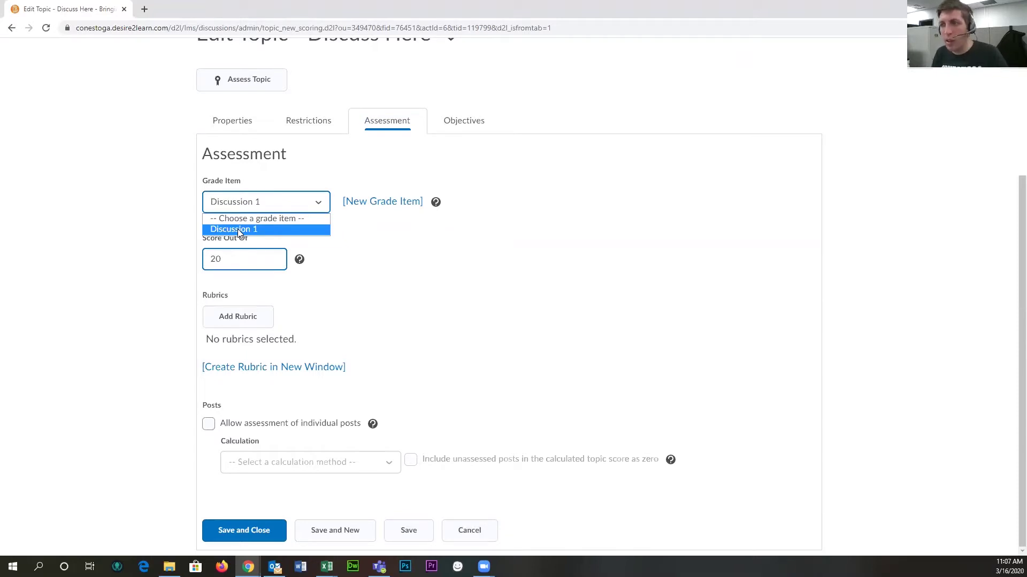
left_click(237, 229)
left_click(236, 257)
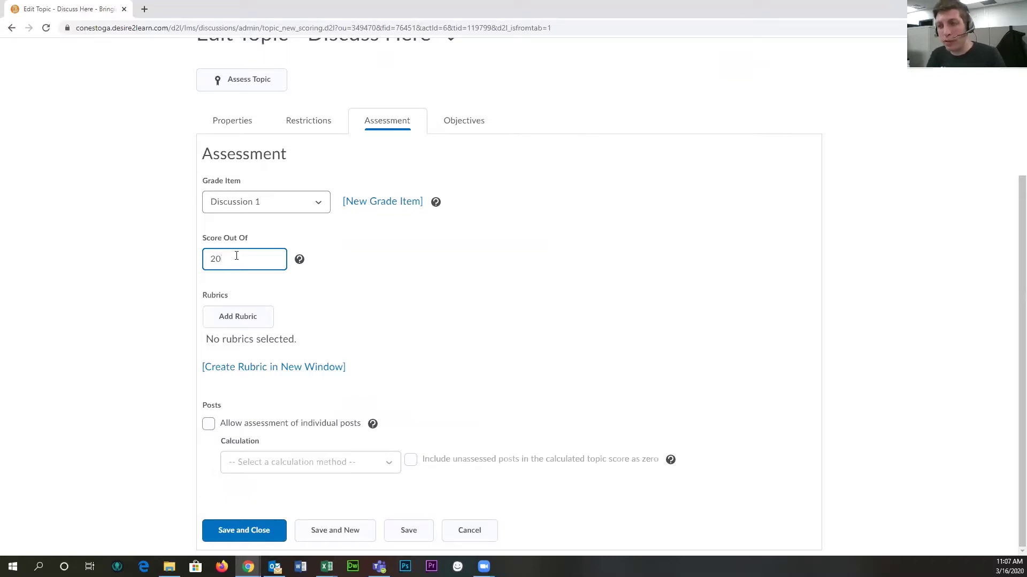
- Allow assessment of individual posts and set the calculation method to Sum of post scores
left_click(279, 425)
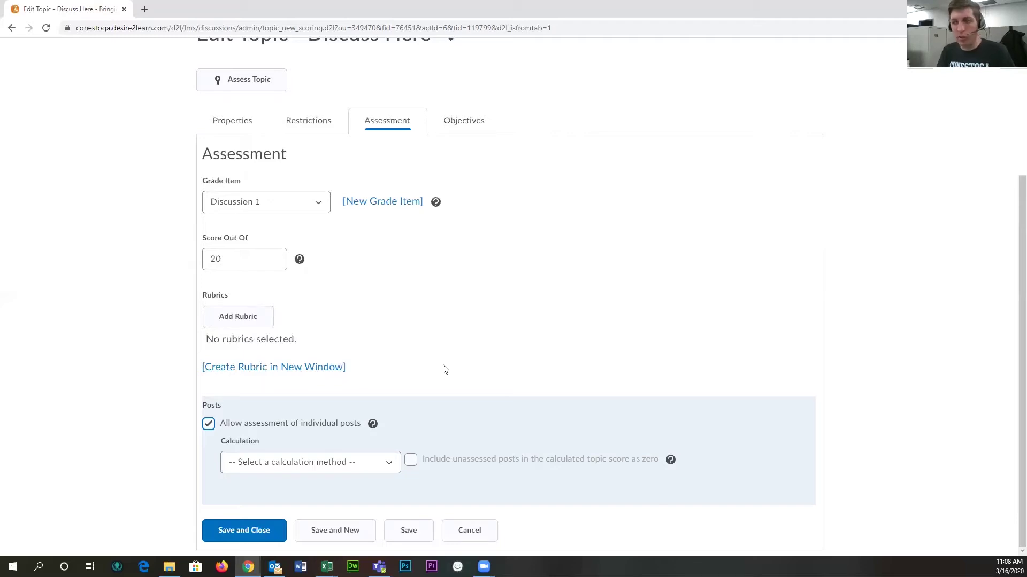
left_click(384, 461)
left_click(381, 462)
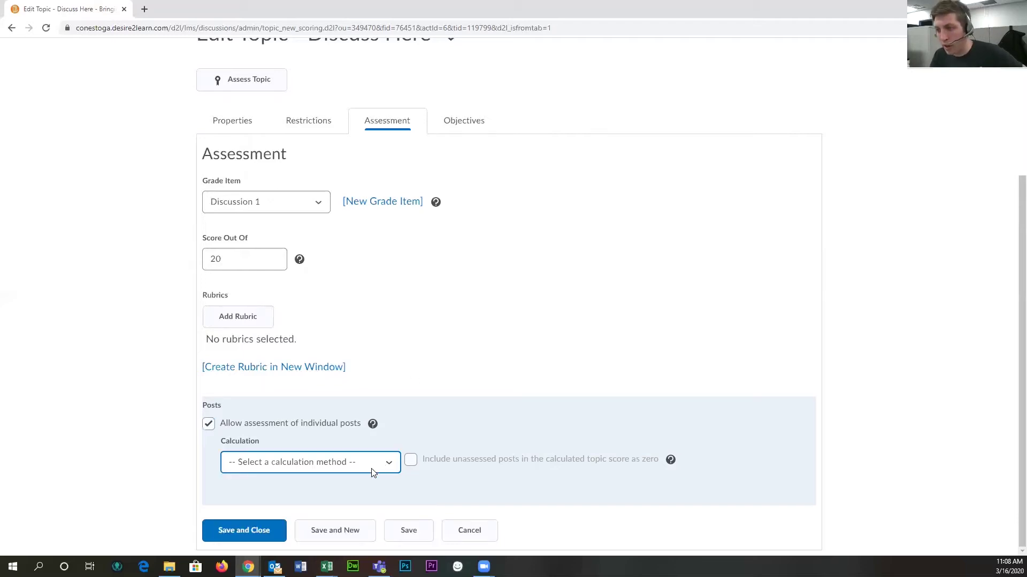
left_click(316, 464)
left_click(316, 464)
left_click(319, 464)
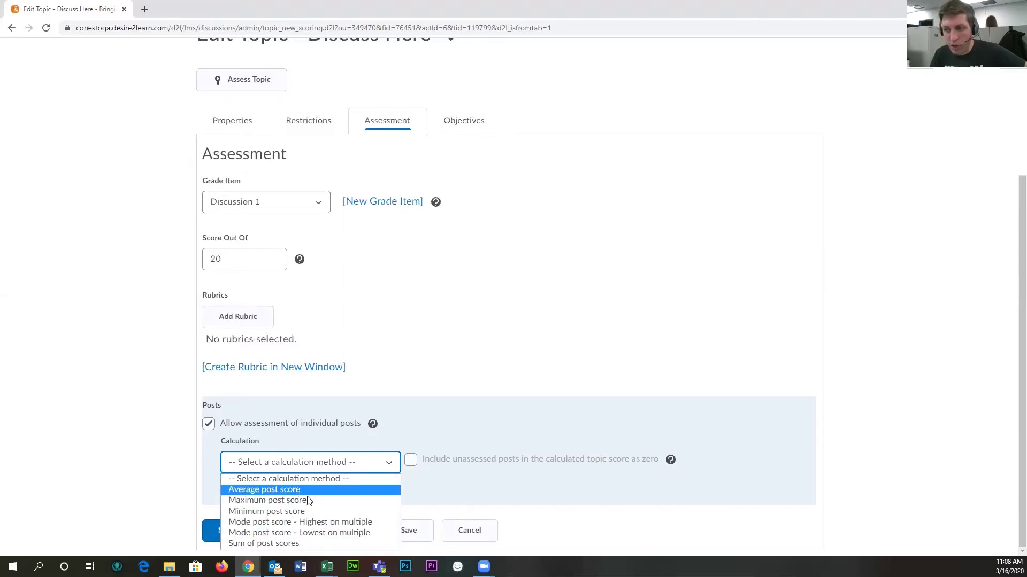
left_click(309, 544)
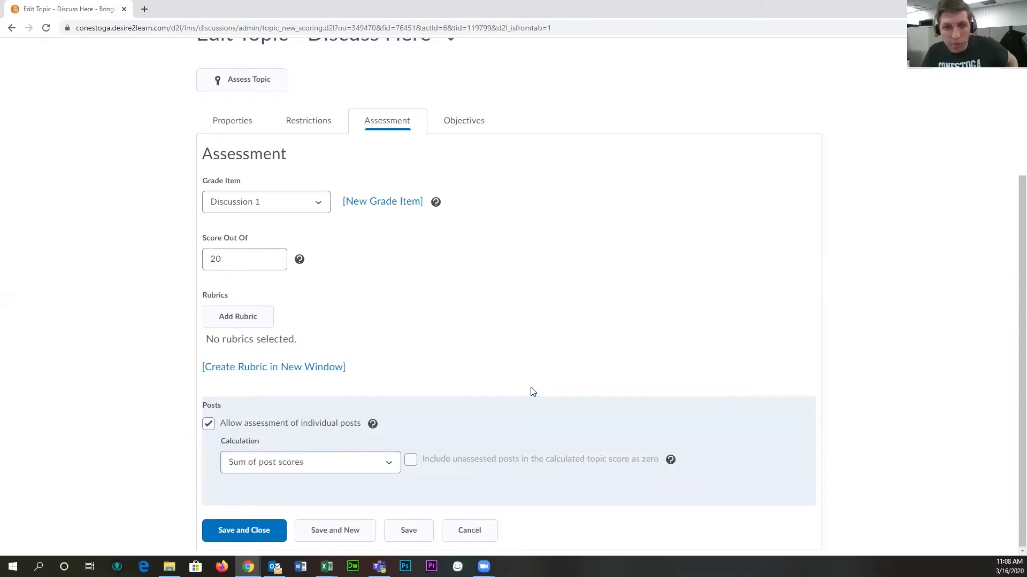
- Keep the topic's score out of 20, then save and close the topic
left_click(225, 259)
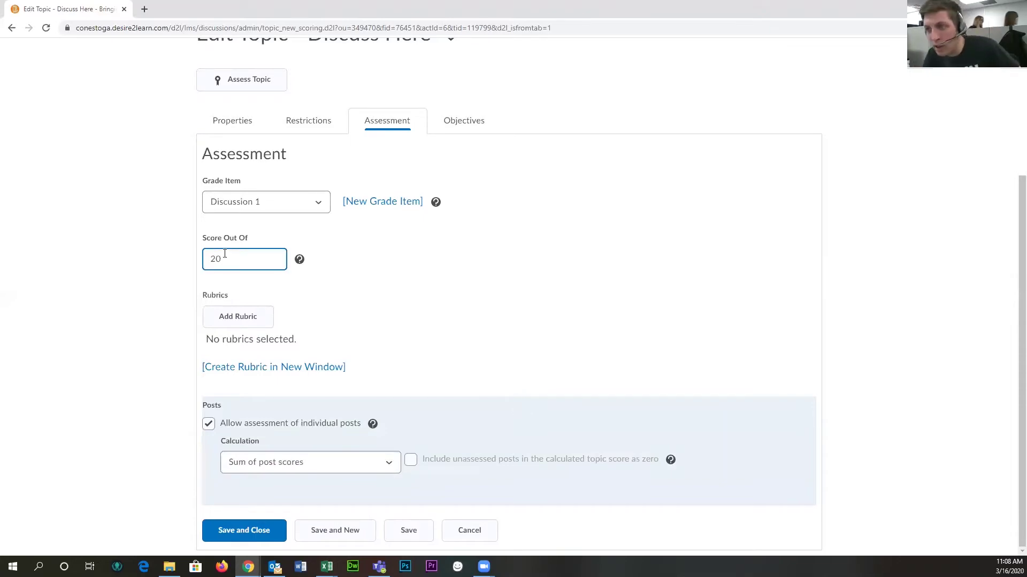
double_click(251, 265)
left_click(250, 265)
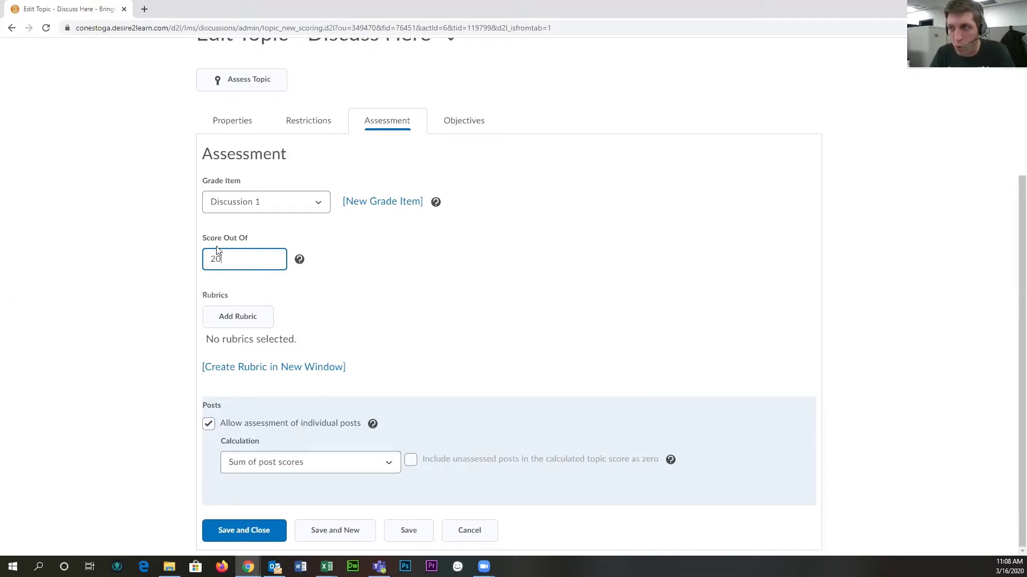
left_click(239, 538)
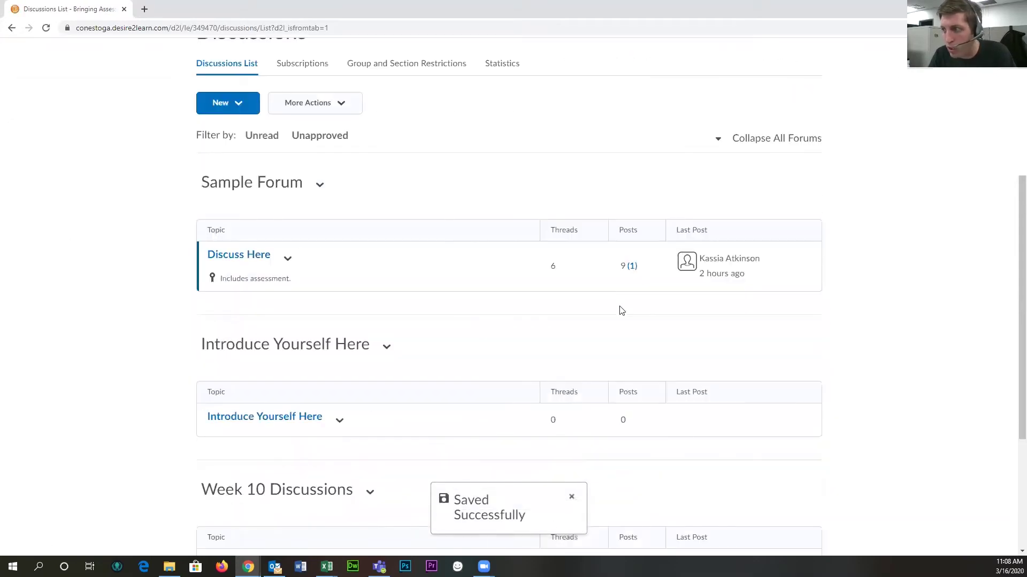
- Open the assessment page for the Discuss Here topic from the discussions list
left_click_drag(626, 262, 791, 271)
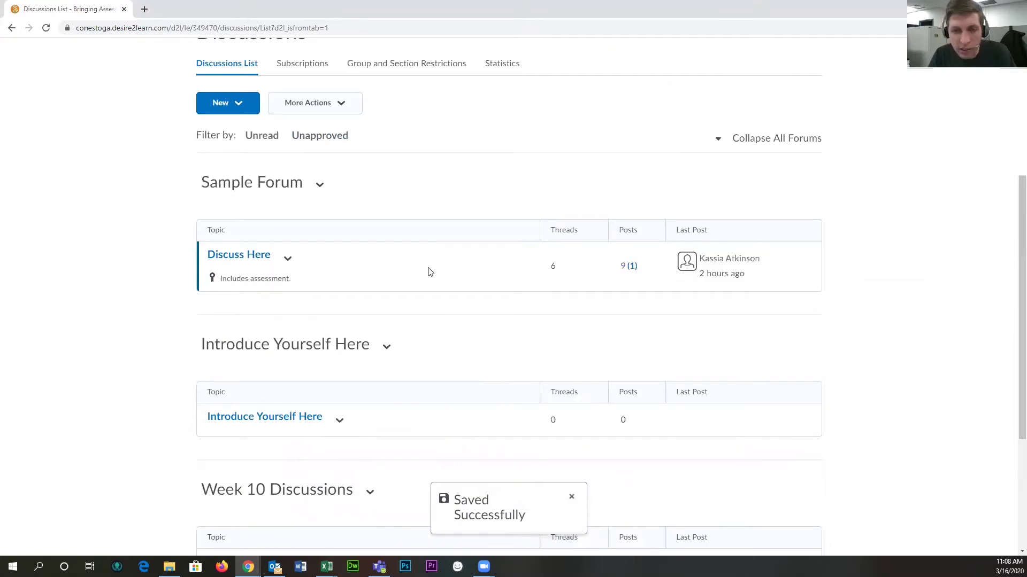
left_click(294, 259)
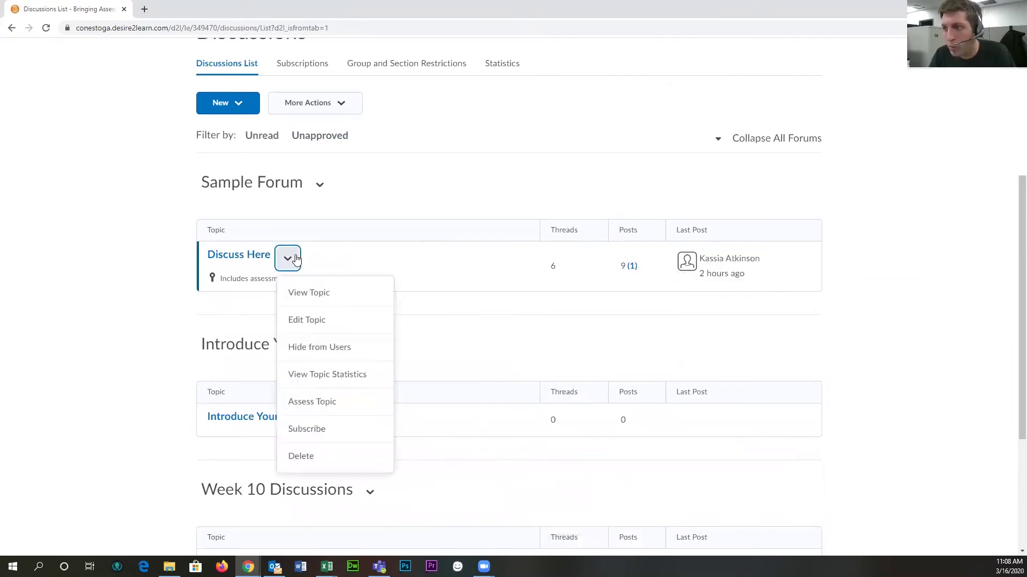
left_click(296, 259)
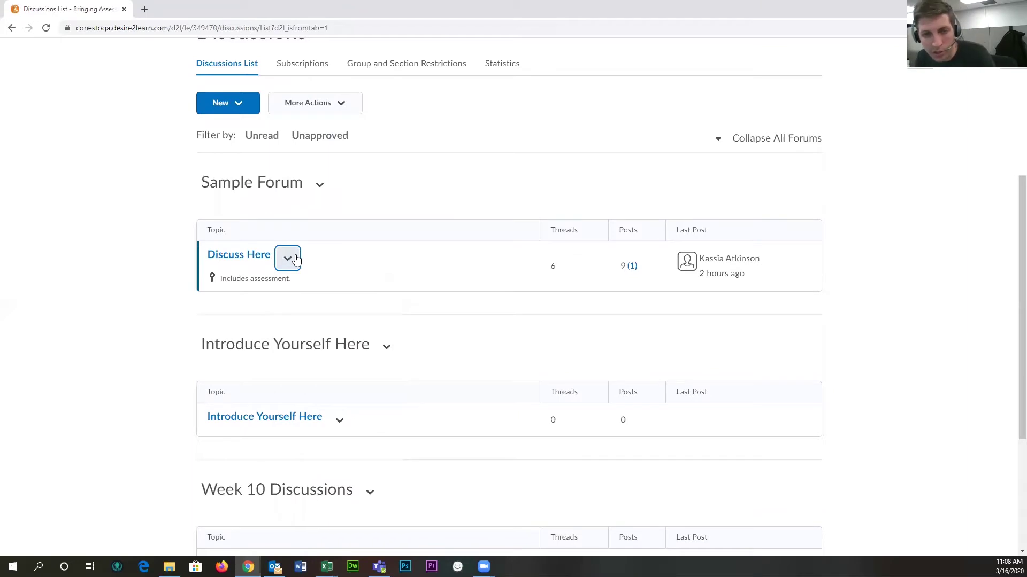
scroll(323, 249, "up", 1)
scroll(285, 261, "down", 1)
left_click(288, 262)
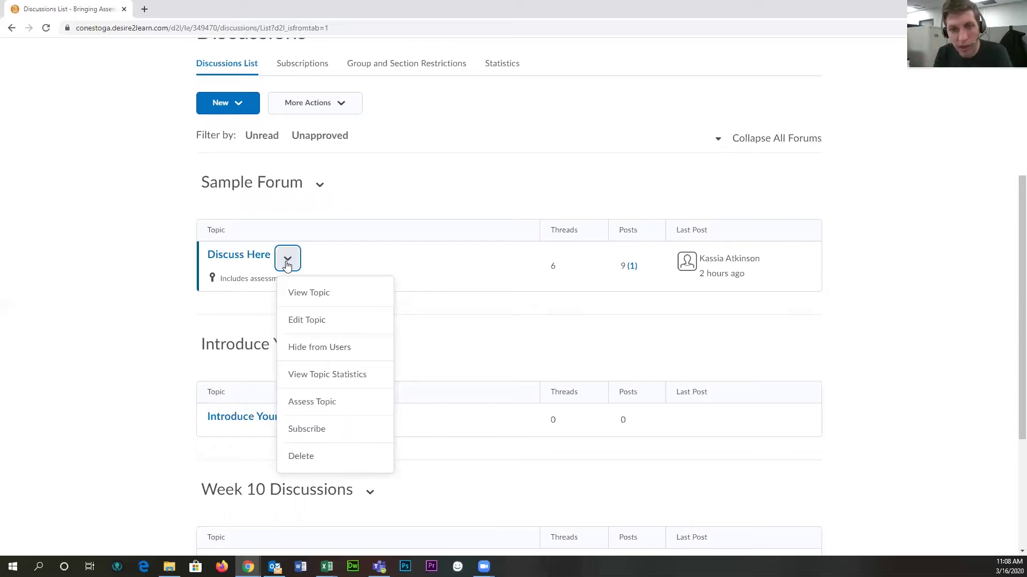
left_click(313, 404)
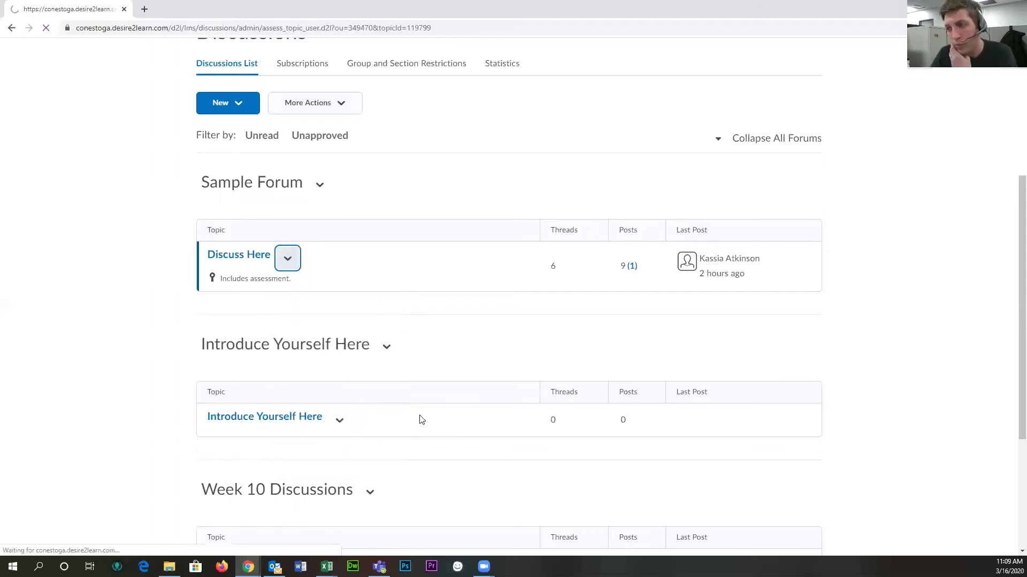
- Look through the student list and open the topic score of the student with published feedback
scroll(505, 226, "down", 8)
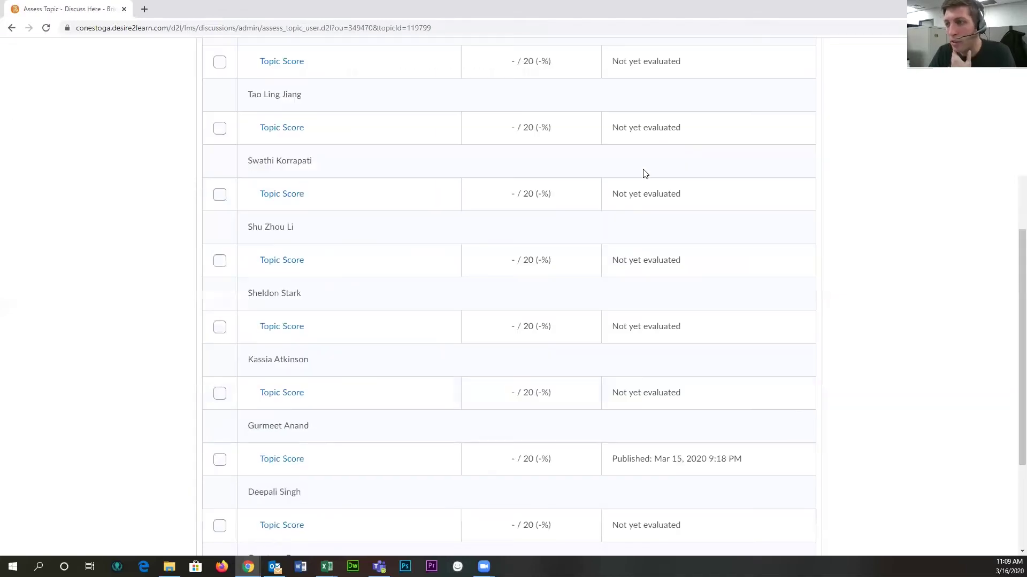
scroll(481, 241, "down", 3)
scroll(454, 254, "up", 10)
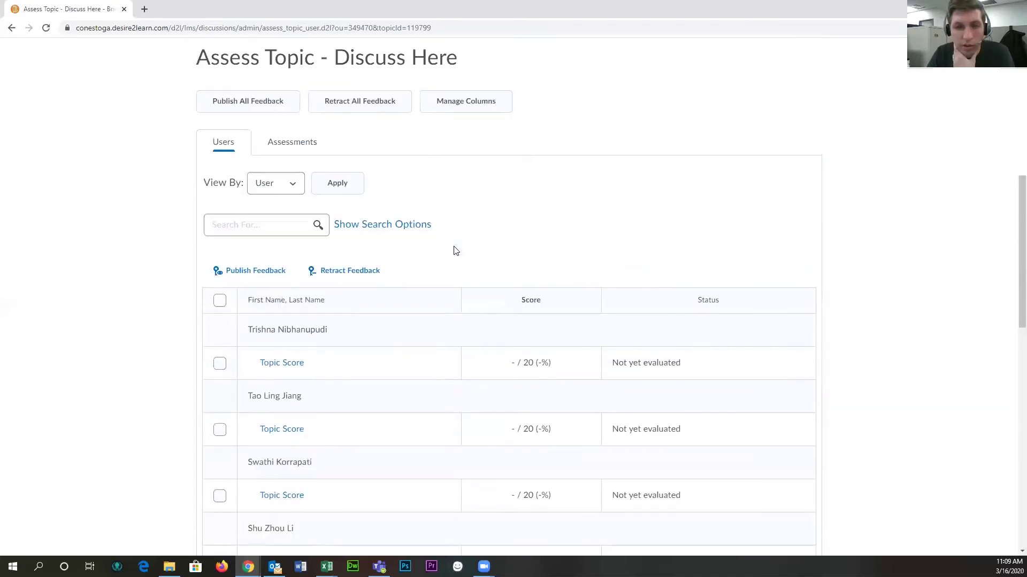
scroll(455, 252, "down", 9)
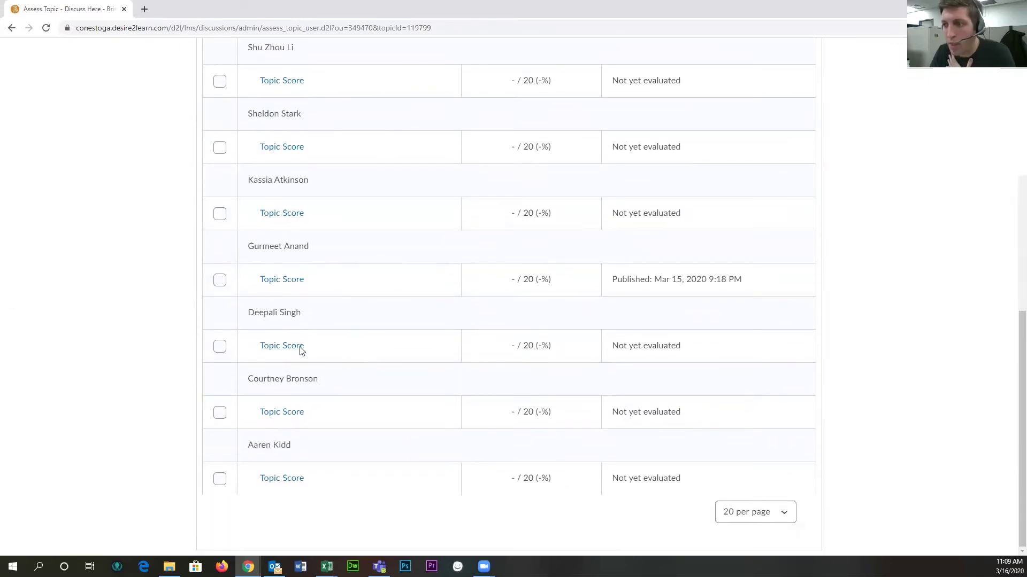
scroll(325, 339, "up", 2)
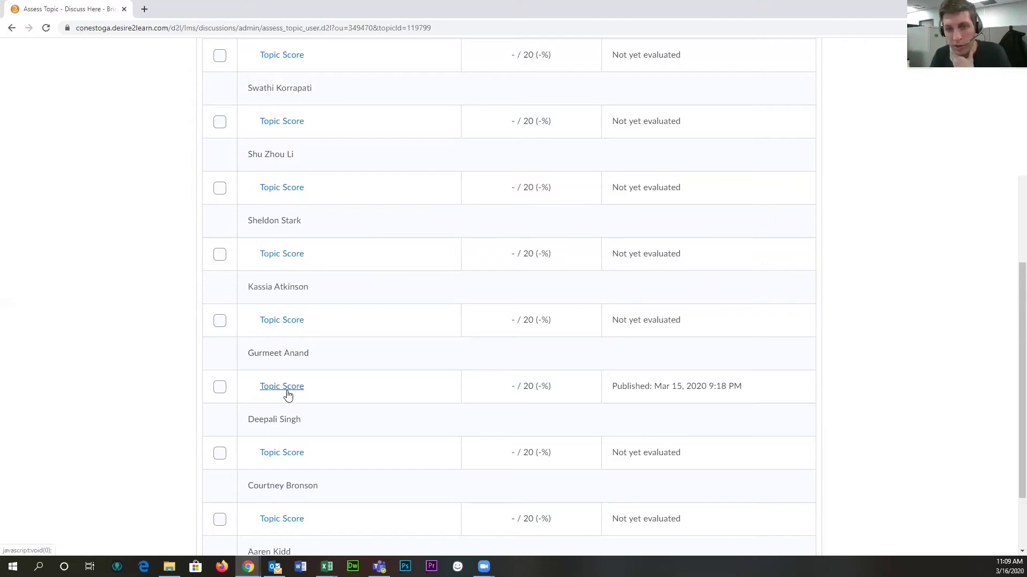
left_click_drag(248, 355, 337, 362)
left_click(337, 364)
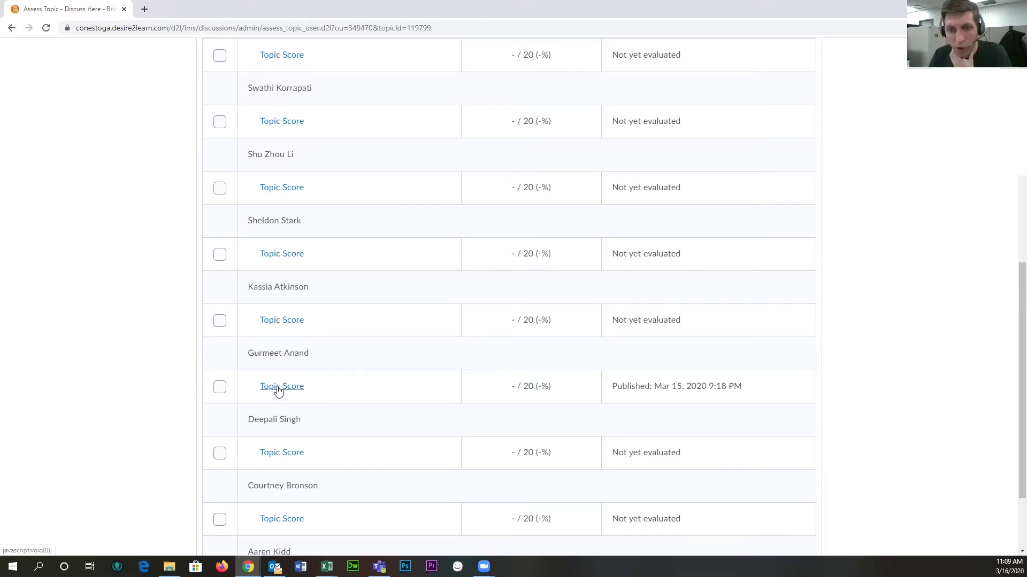
left_click(278, 390)
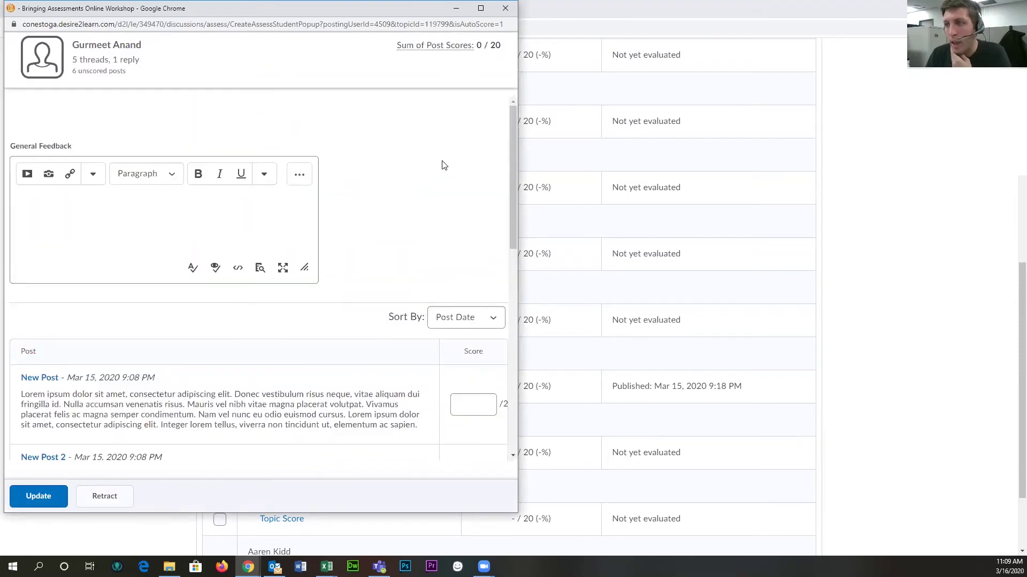
- Widen the student's assessment window and look over the posts and their score fields
scroll(442, 174, "down", 9)
left_click_drag(517, 323, 693, 321)
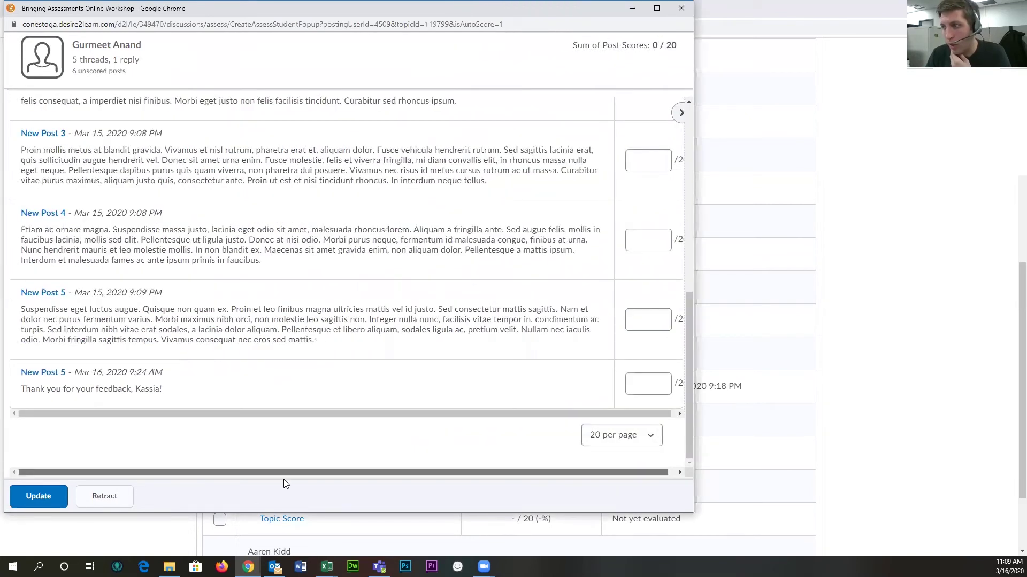
left_click_drag(283, 473, 306, 474)
scroll(216, 307, "up", 5)
scroll(217, 307, "up", 3)
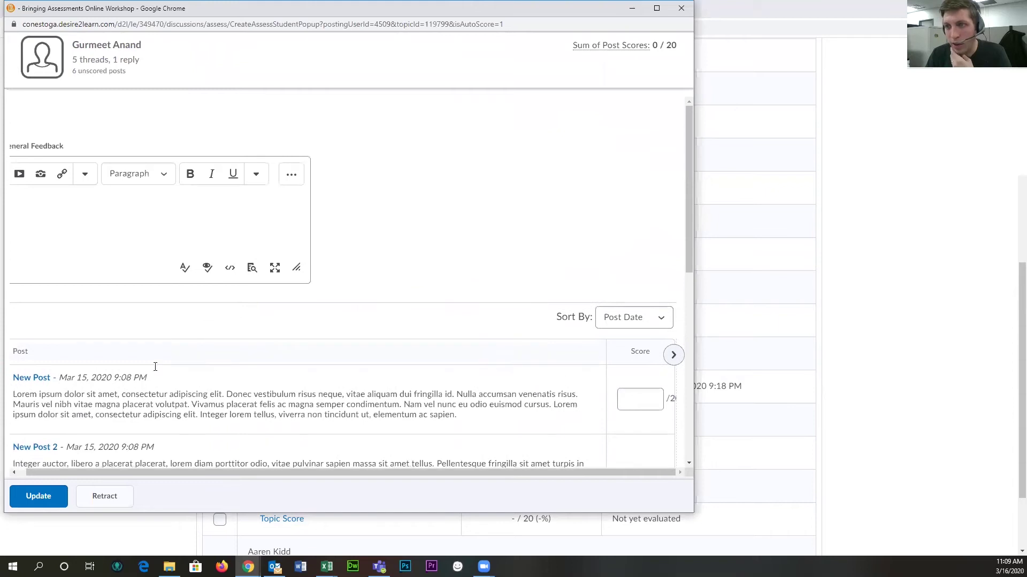
- Score the student's first four posts: 17 for New Post, 10 for New Post 2, 11 for New Post 3 and 15 for New Post 4
scroll(535, 230, "down", 3)
left_click(635, 232)
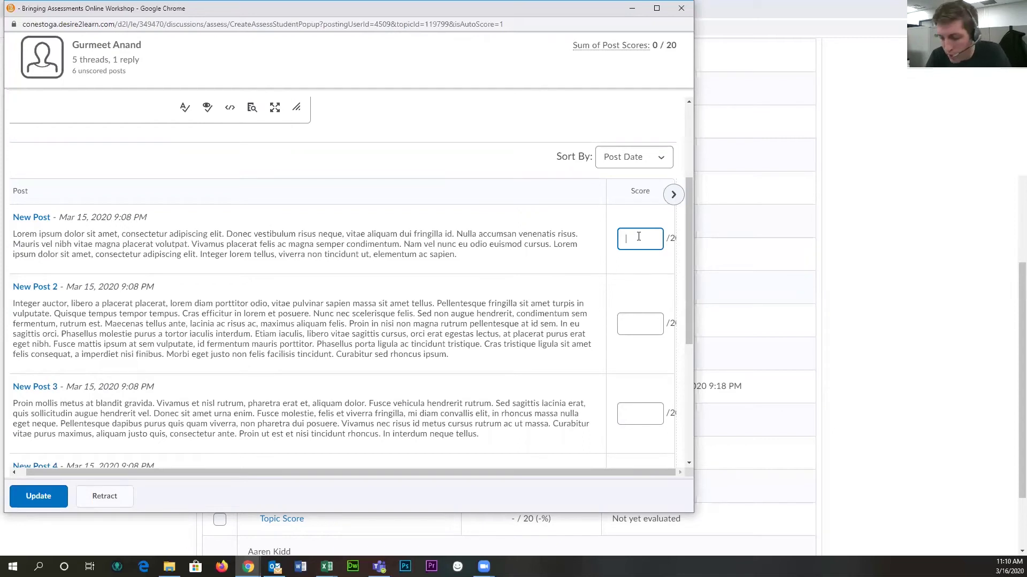
type("17")
left_click(647, 320)
type("1")
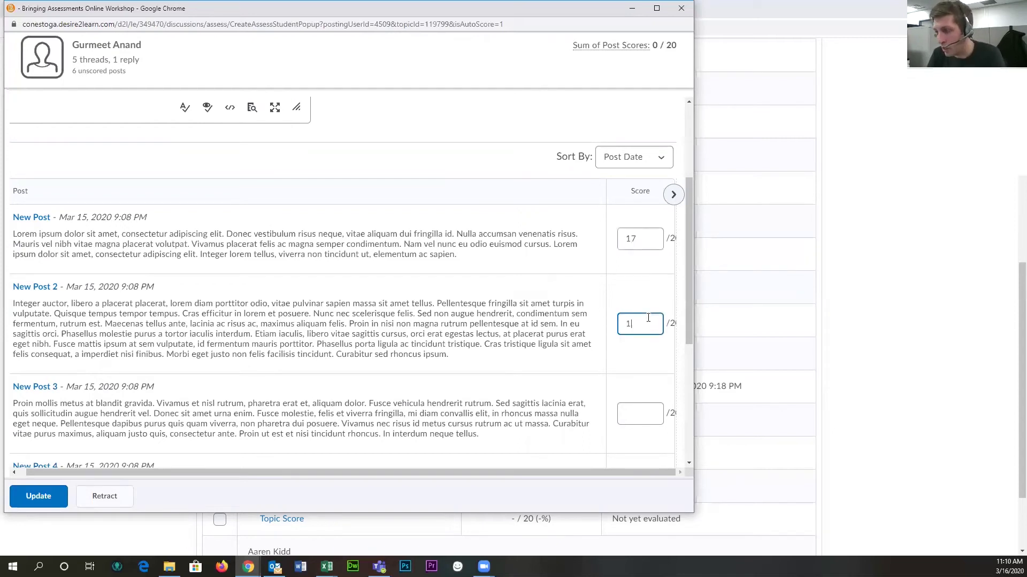
type("0")
scroll(644, 342, "down", 2)
left_click(641, 305)
type("11")
left_click(652, 389)
type("15")
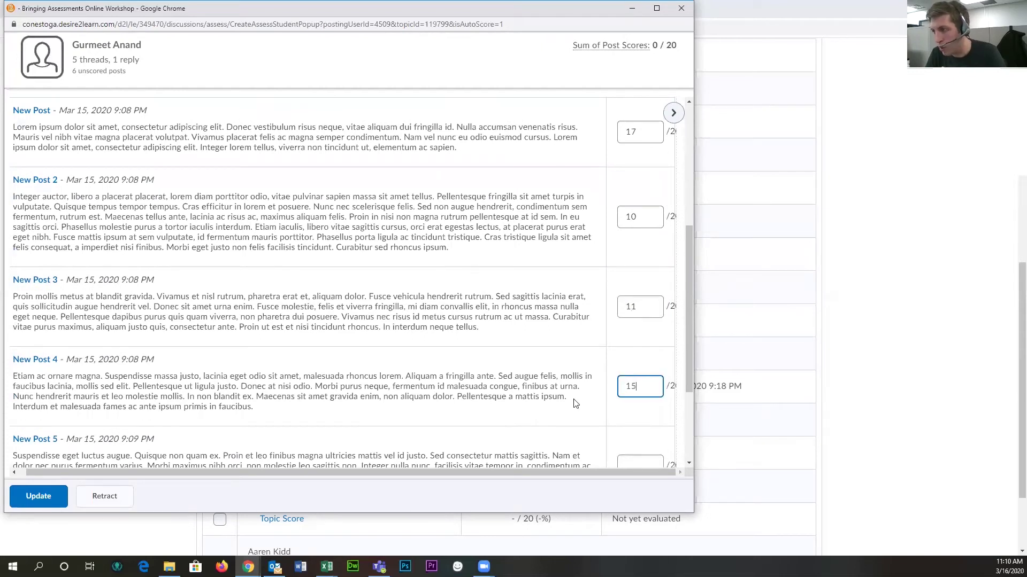
- Score the first New Post 5 entry 20 and the thank-you reply 5, then update the student's evaluation
scroll(622, 380, "down", 2)
left_click(624, 366)
type("20")
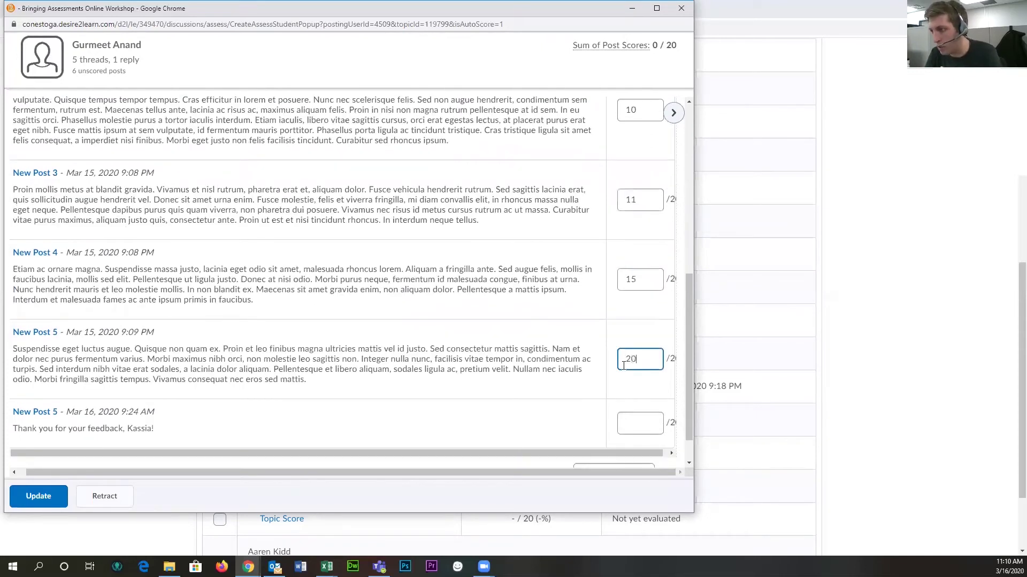
scroll(624, 365, "down", 1)
left_click(623, 383)
type("5")
left_click(458, 378)
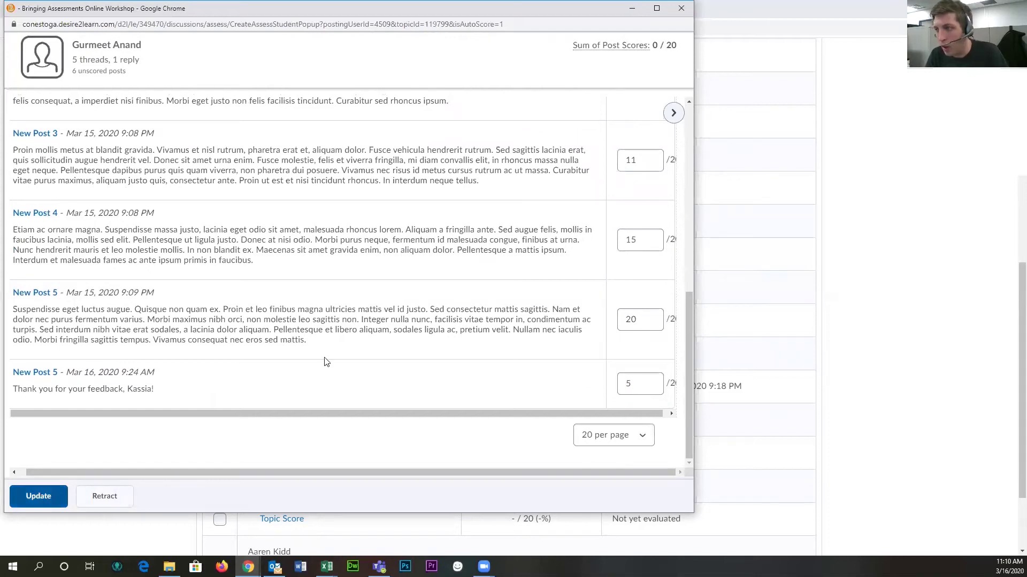
scroll(518, 185, "up", 10)
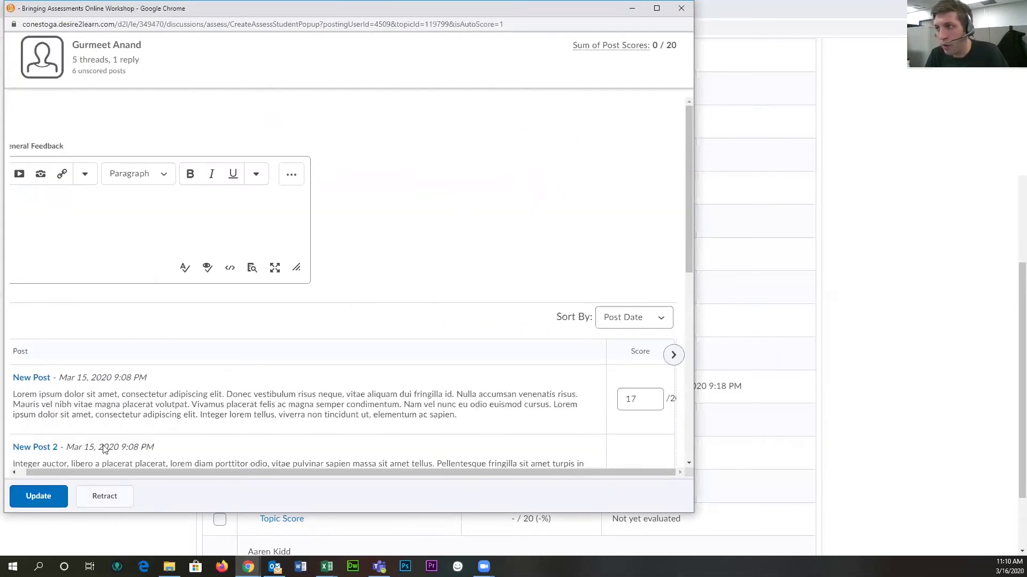
left_click(49, 507)
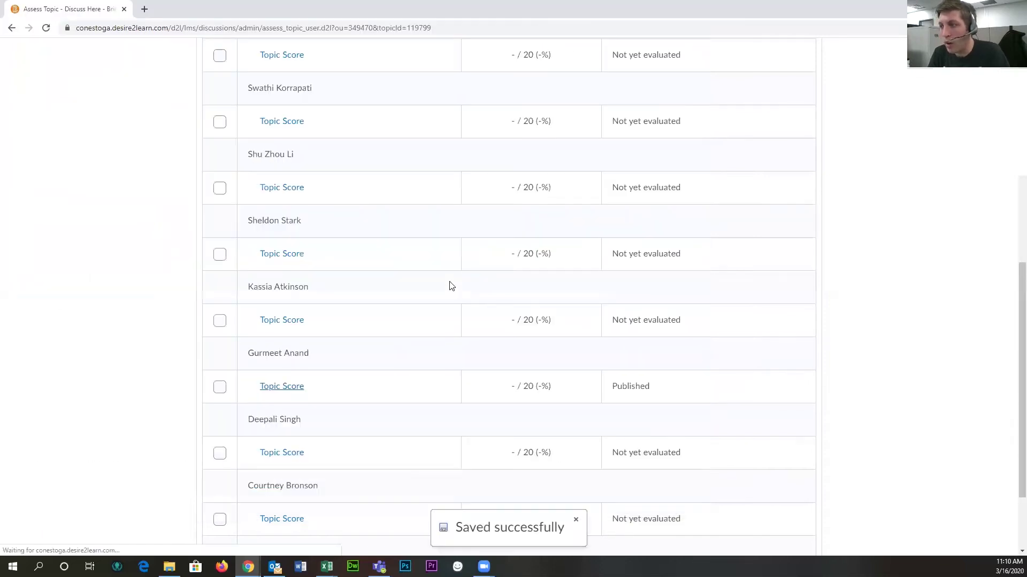
- Check the graded student's summed topic score against the maximum in the student list
double_click(495, 388)
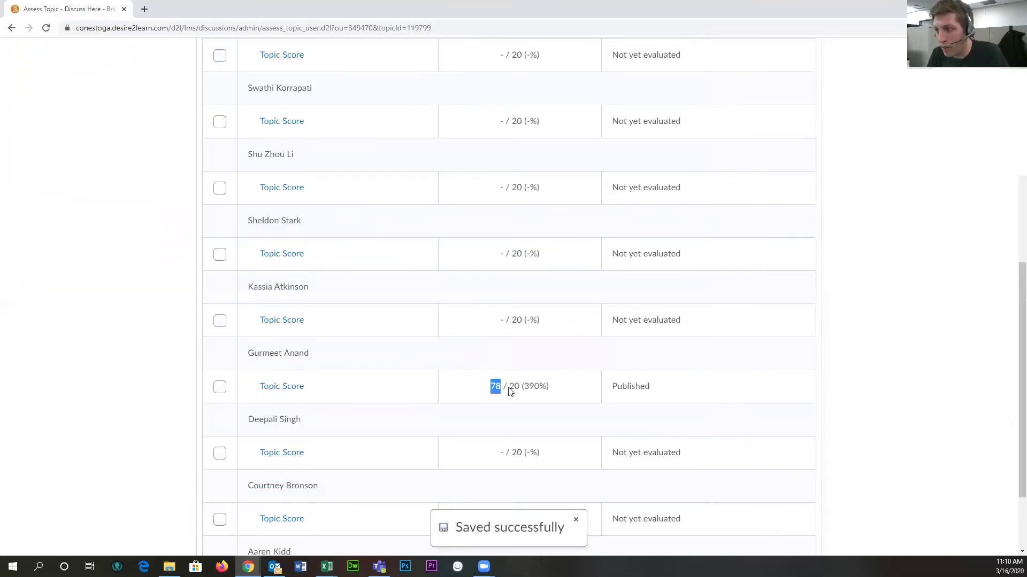
left_click_drag(502, 393, 518, 393)
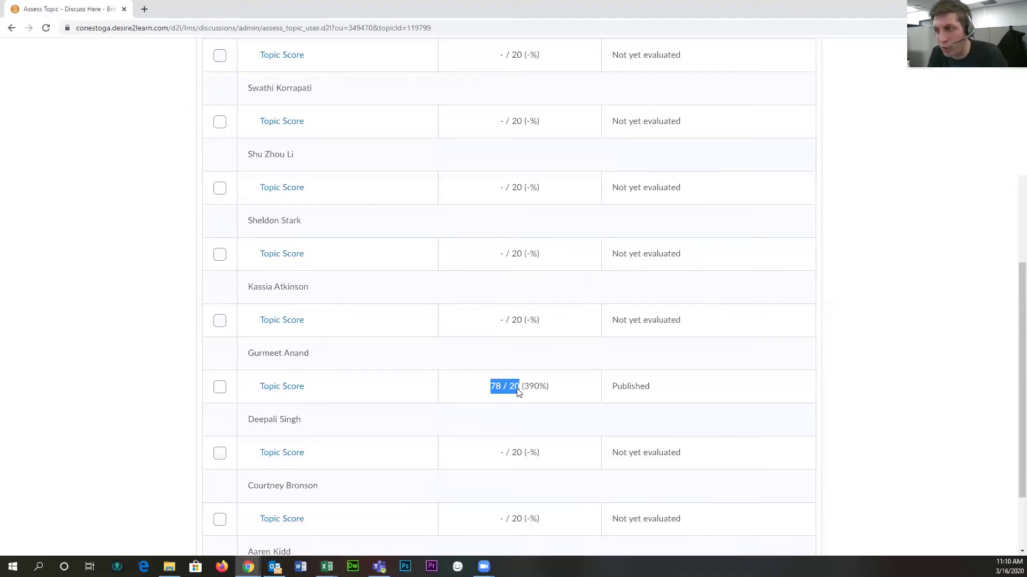
left_click(519, 393)
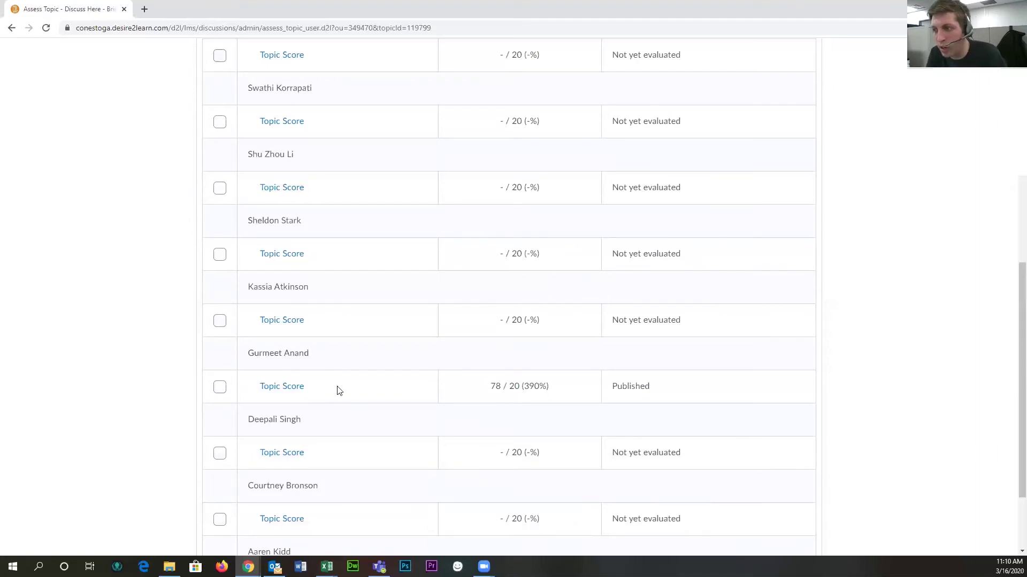
- Reopen the graded student's topic score and set both New Post and New Post 2 to 3
left_click(276, 388)
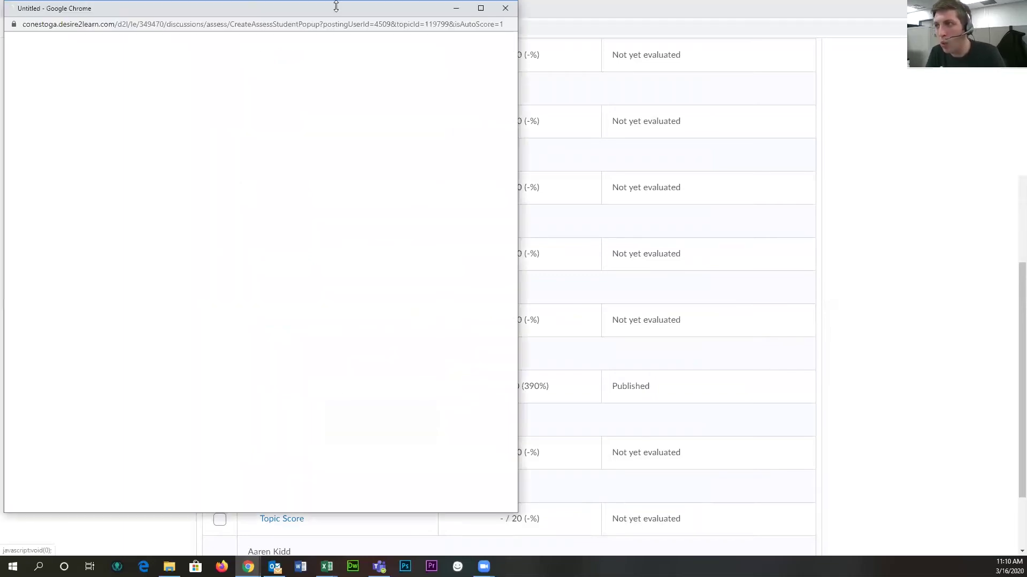
left_click_drag(333, 12, 420, 24)
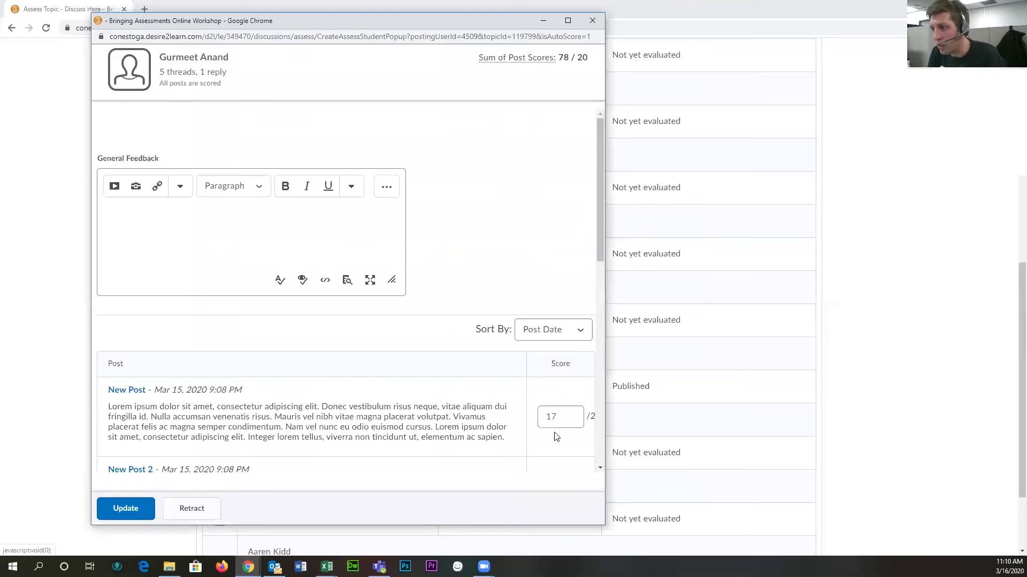
double_click(560, 417)
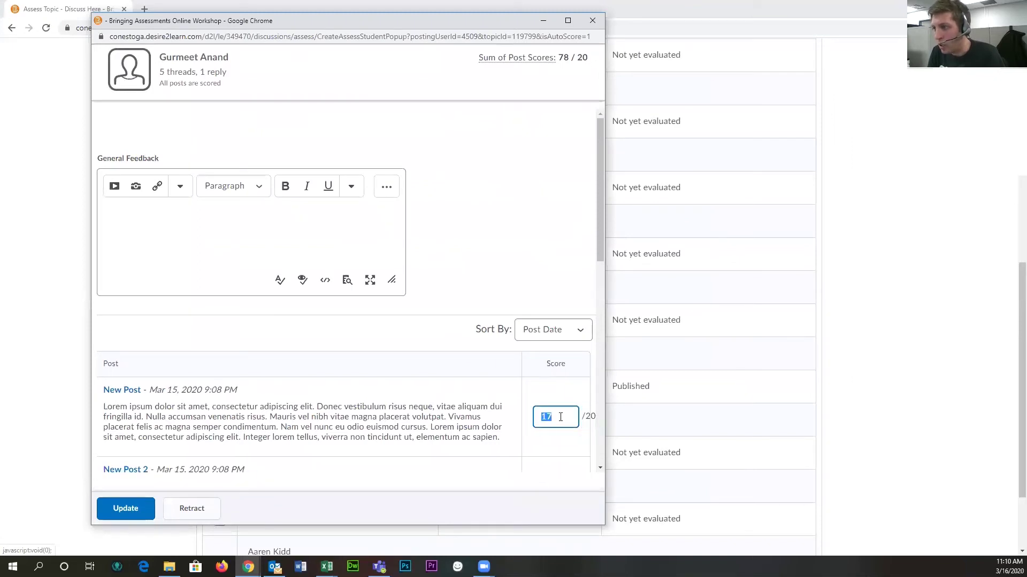
type("3")
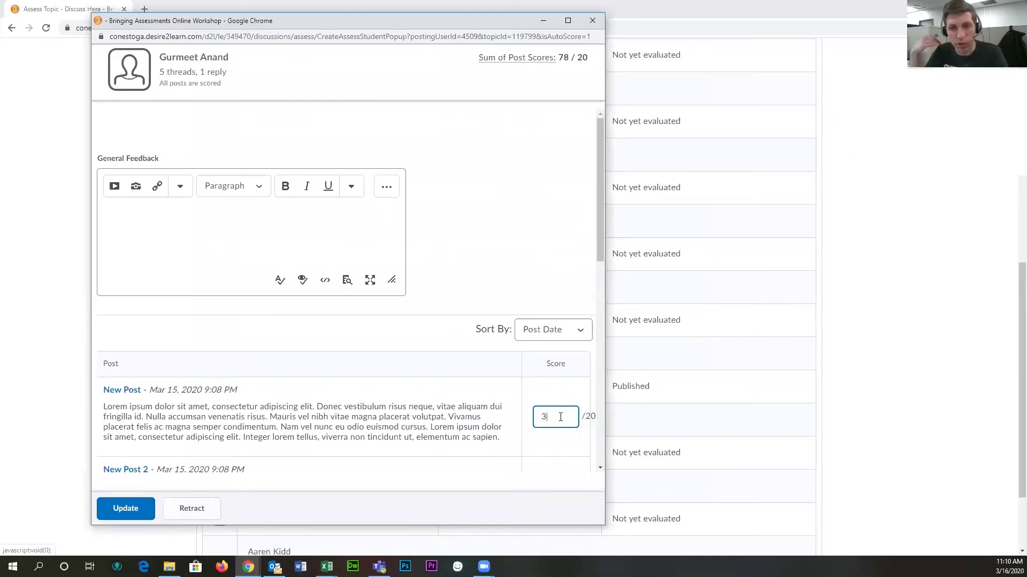
scroll(560, 417, "down", 2)
double_click(553, 415)
type("3")
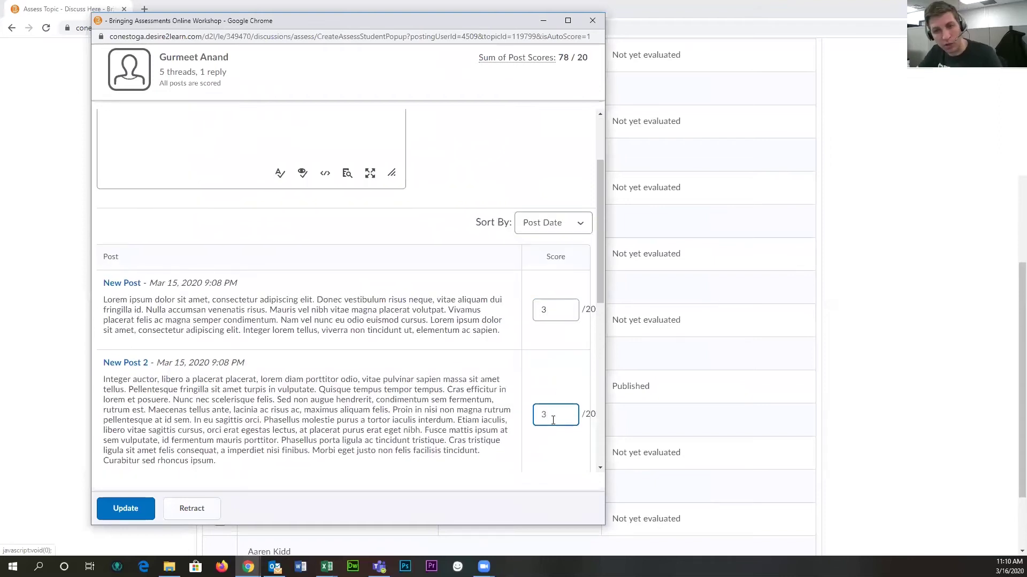
- Score New Post 3, New Post 4 and the first New Post 5 entry 3 each and the thank-you reply 4, then update the evaluation
scroll(550, 423, "down", 4)
double_click(556, 318)
type("3")
double_click(558, 417)
type("3")
scroll(559, 420, "down", 2)
double_click(556, 399)
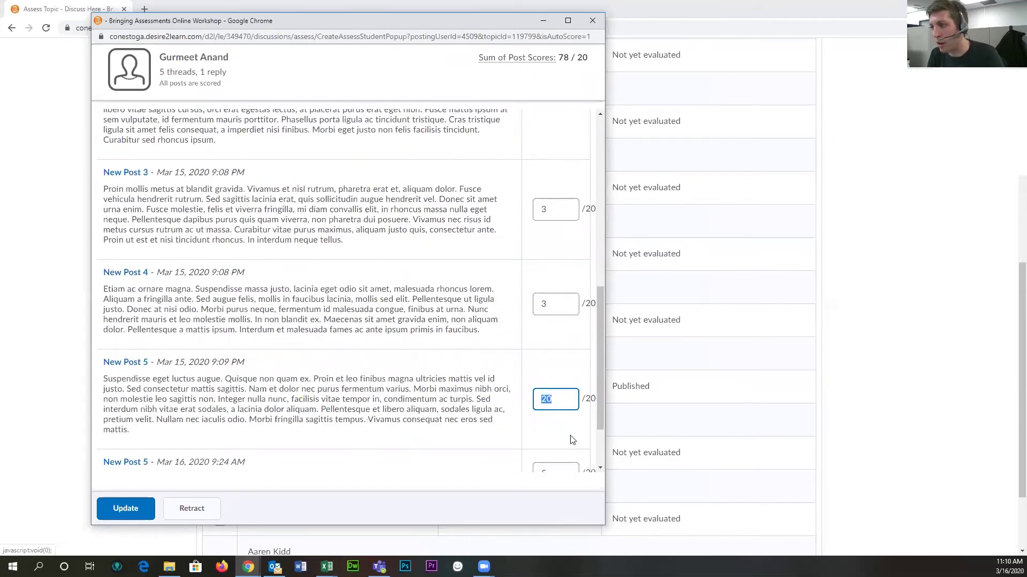
type("3")
scroll(555, 400, "down", 2)
double_click(547, 385)
type("4")
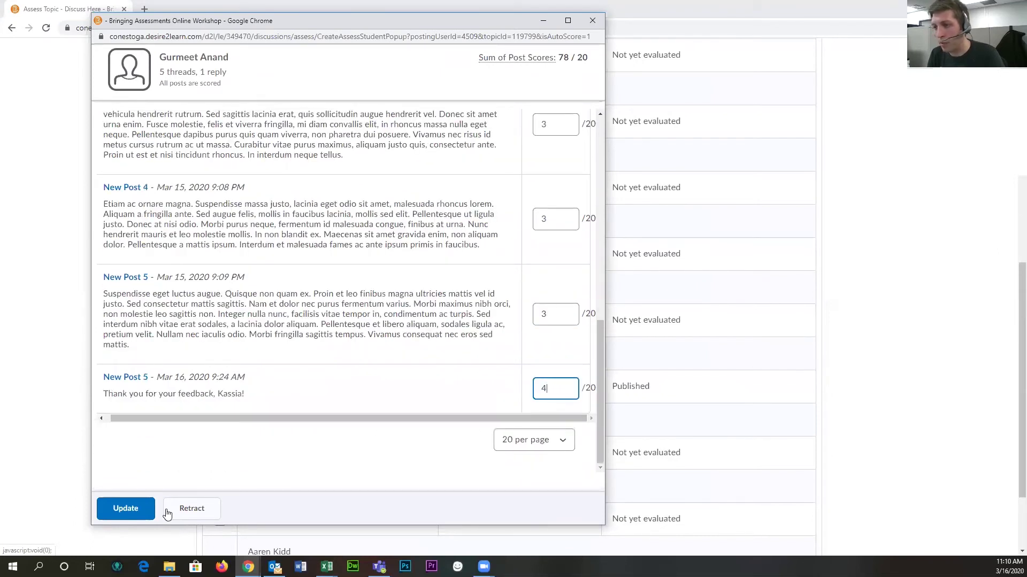
left_click(126, 509)
left_click_drag(495, 386, 521, 392)
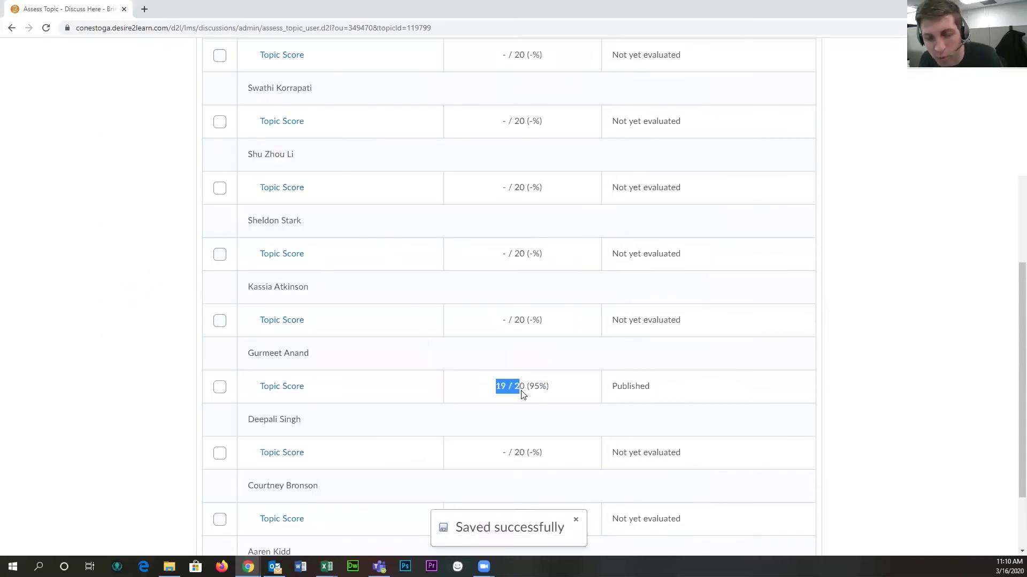
left_click(524, 394)
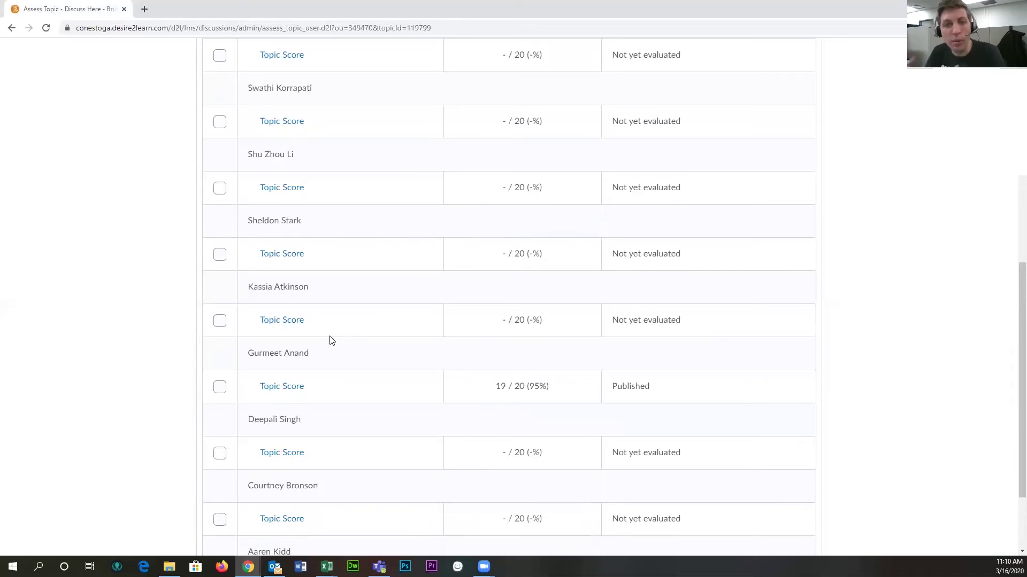
- Change the Discuss Here topic's score calculation to Average post score and save the topic
scroll(320, 333, "up", 10)
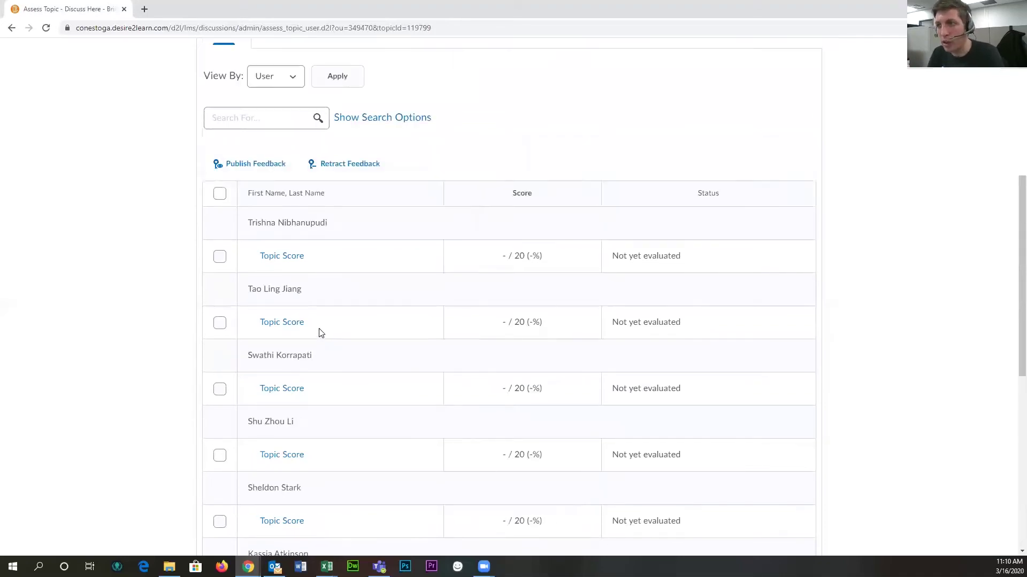
left_click(225, 134)
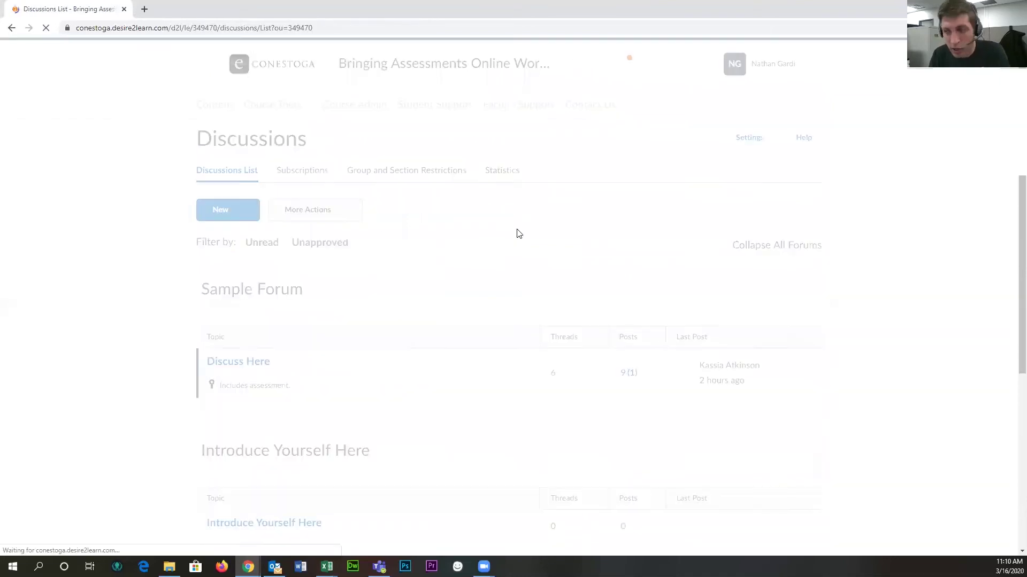
left_click(298, 364)
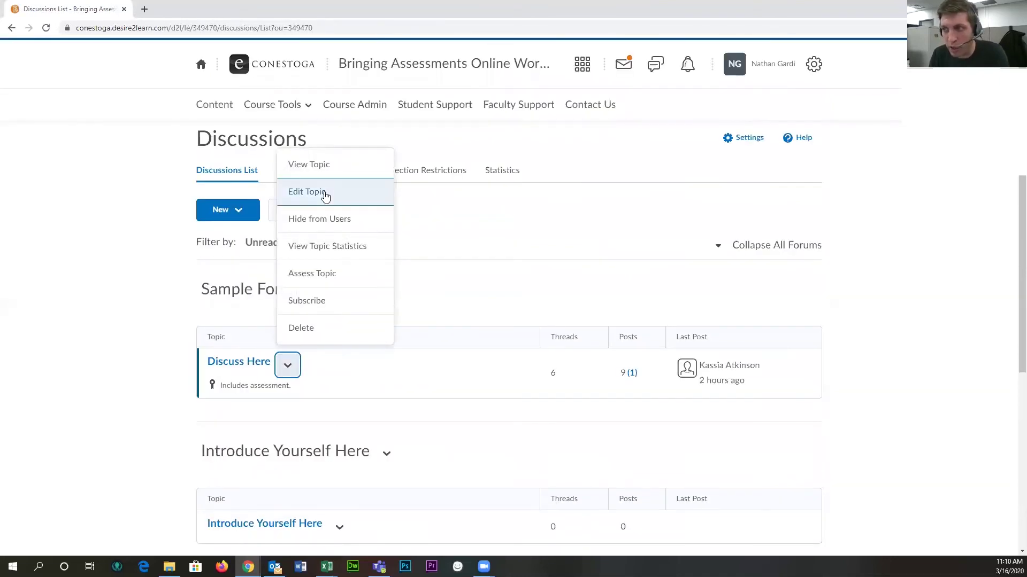
left_click(325, 195)
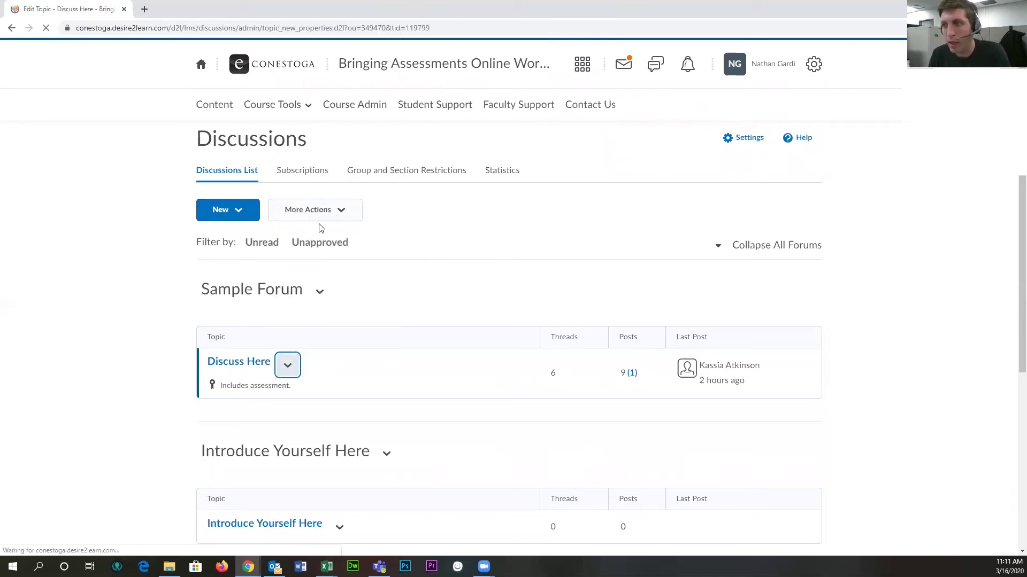
left_click(382, 236)
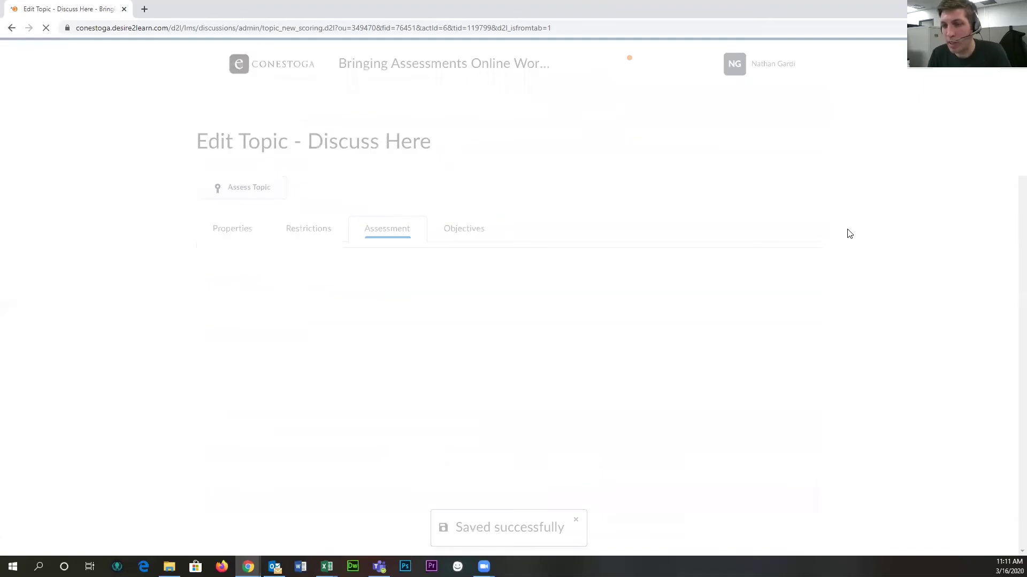
left_click(345, 464)
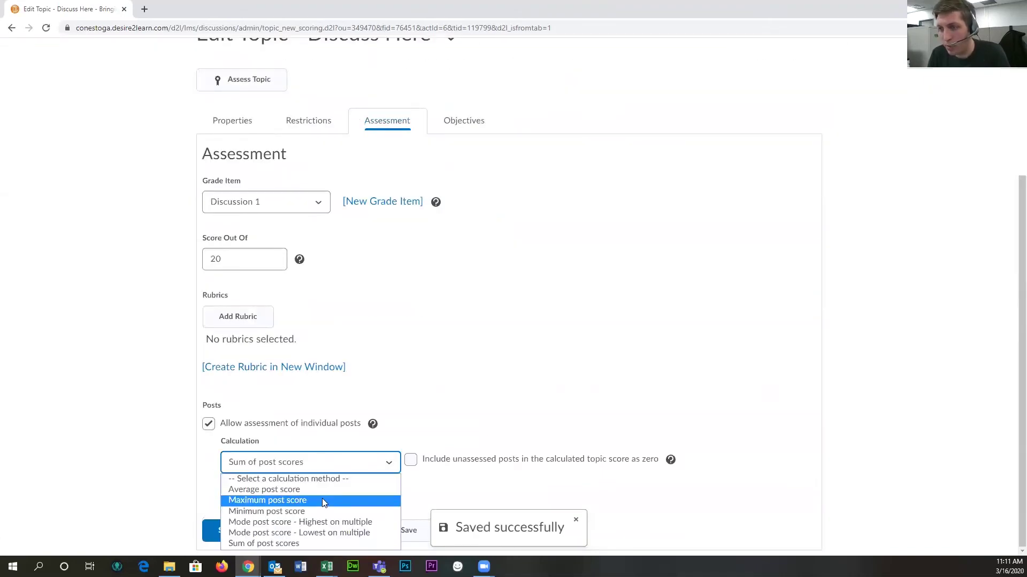
left_click(299, 489)
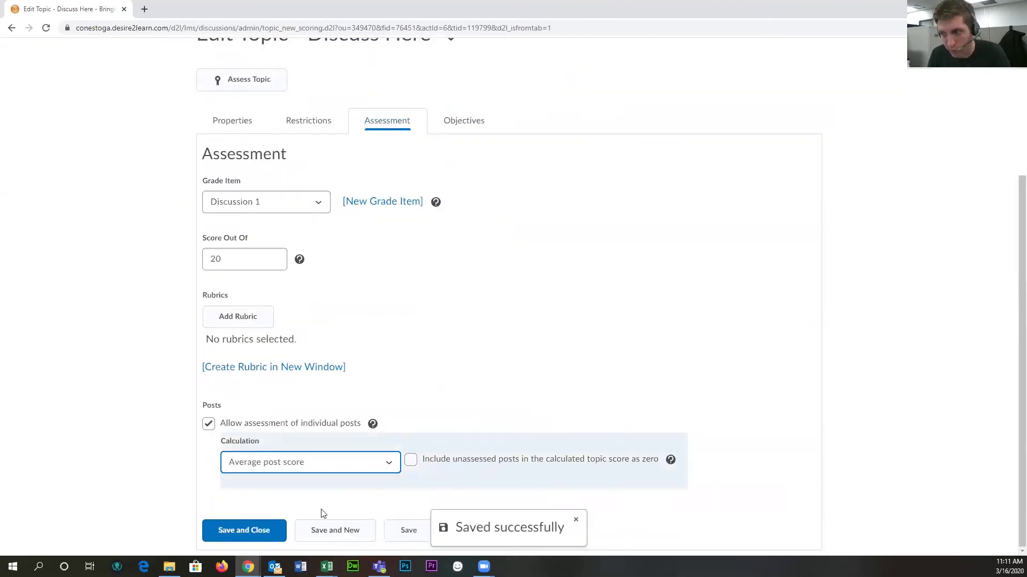
left_click(241, 529)
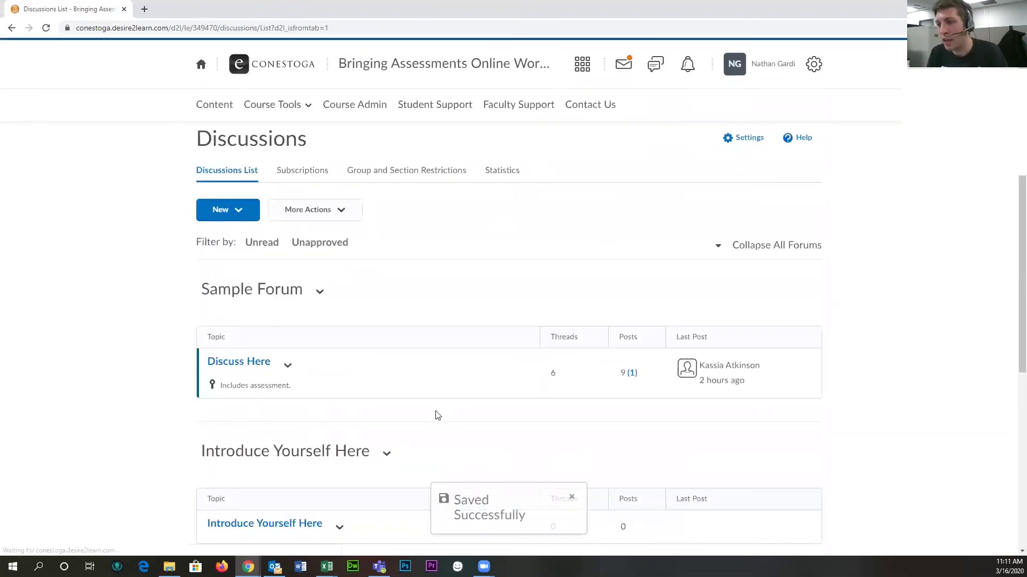
- Open the Discuss Here topic for assessment and check the graded student's averaged score
scroll(362, 339, "down", 5)
scroll(362, 340, "up", 2)
left_click(287, 196)
left_click(338, 345)
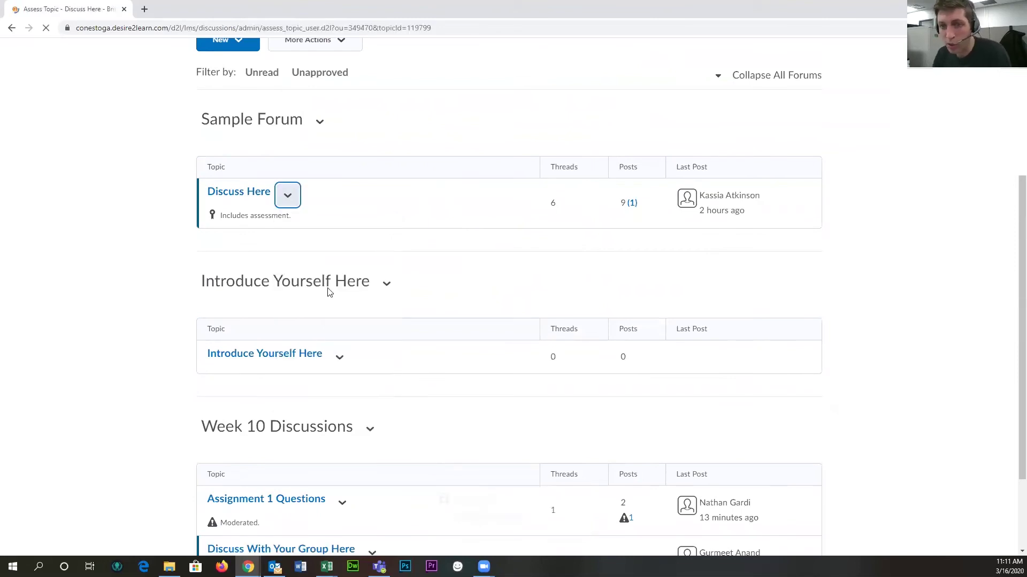
scroll(696, 314, "down", 10)
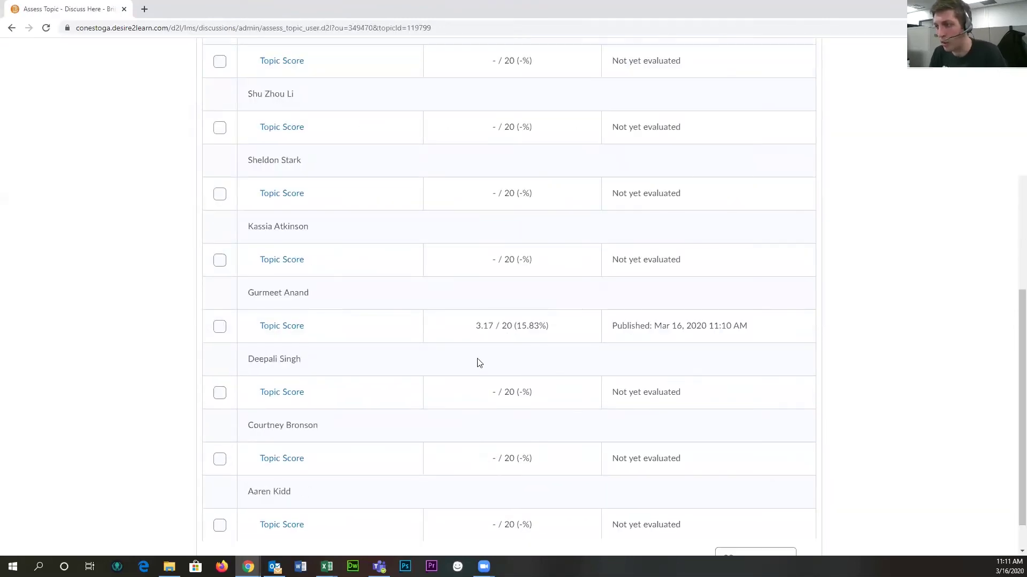
left_click_drag(472, 327, 493, 331)
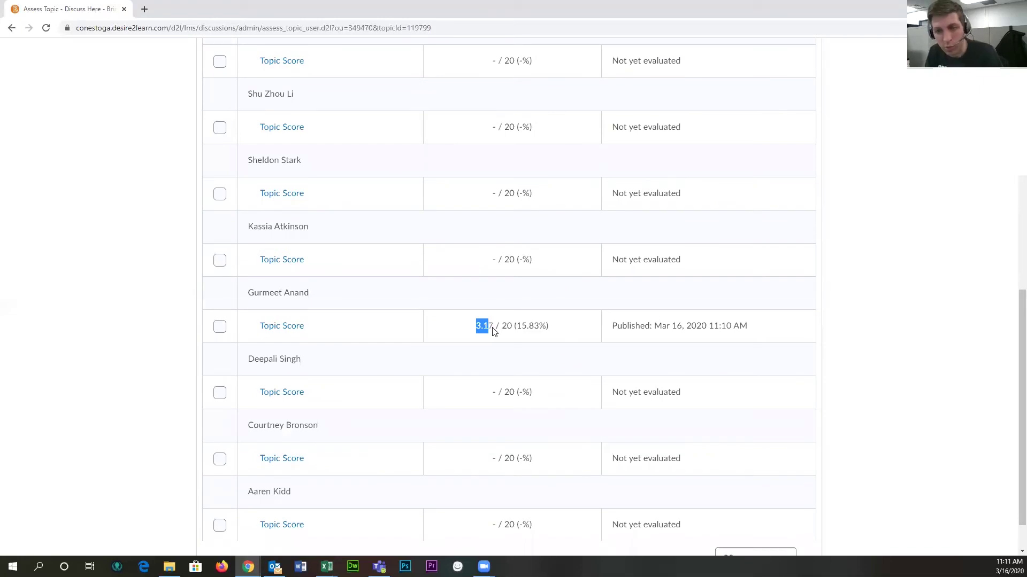
- Rescore the graded student's first three posts: 20 for New Post, 15 for New Post 2 and 11 for New Post 3
left_click(292, 327)
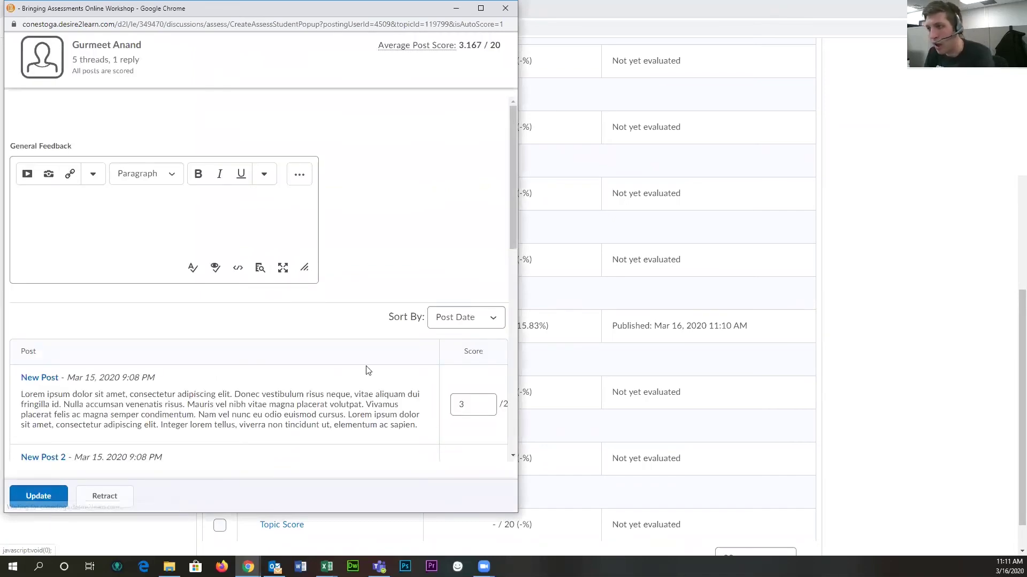
type("20")
scroll(475, 428, "down", 3)
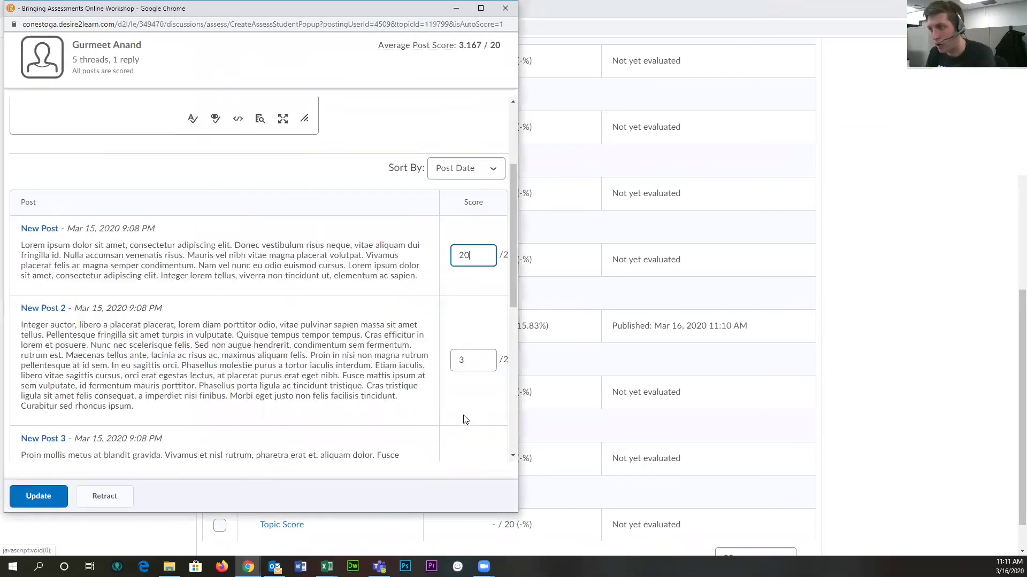
left_click(470, 348)
type("15")
scroll(468, 380, "down", 3)
left_click(466, 303)
type("11")
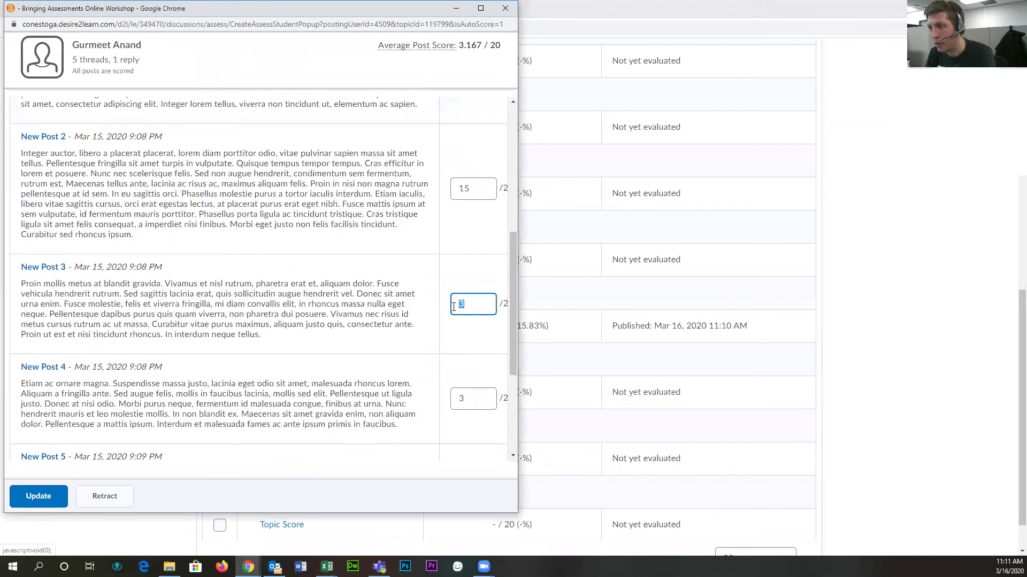
- Score New Post 4 17, the first New Post 5 entry 20 and the thank-you reply 5, then update the evaluation
left_click(460, 399)
type("17")
scroll(461, 403, "down", 3)
left_click(469, 306)
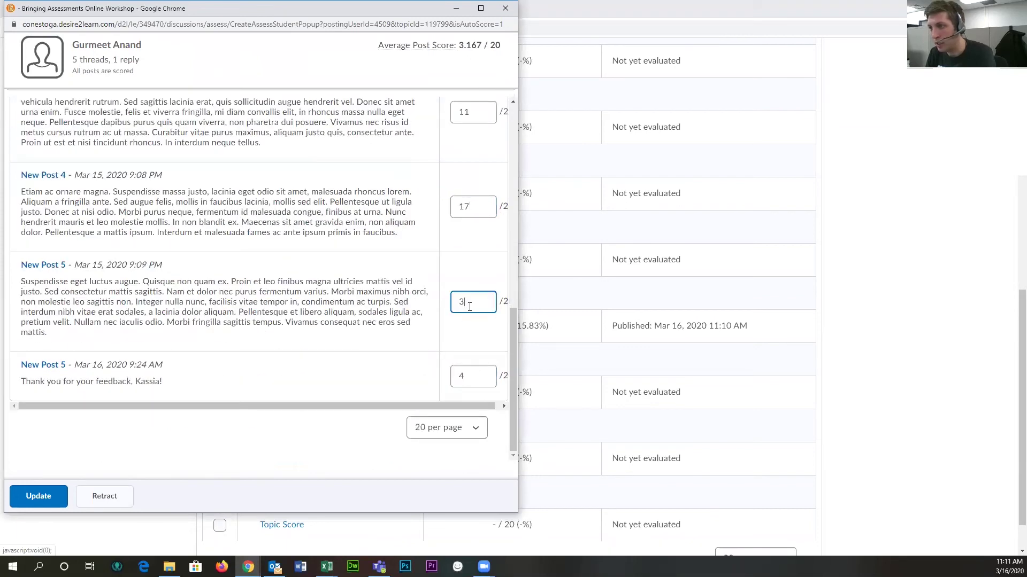
type("20")
left_click(468, 378)
type("5")
left_click(39, 497)
left_click_drag(471, 327, 494, 334)
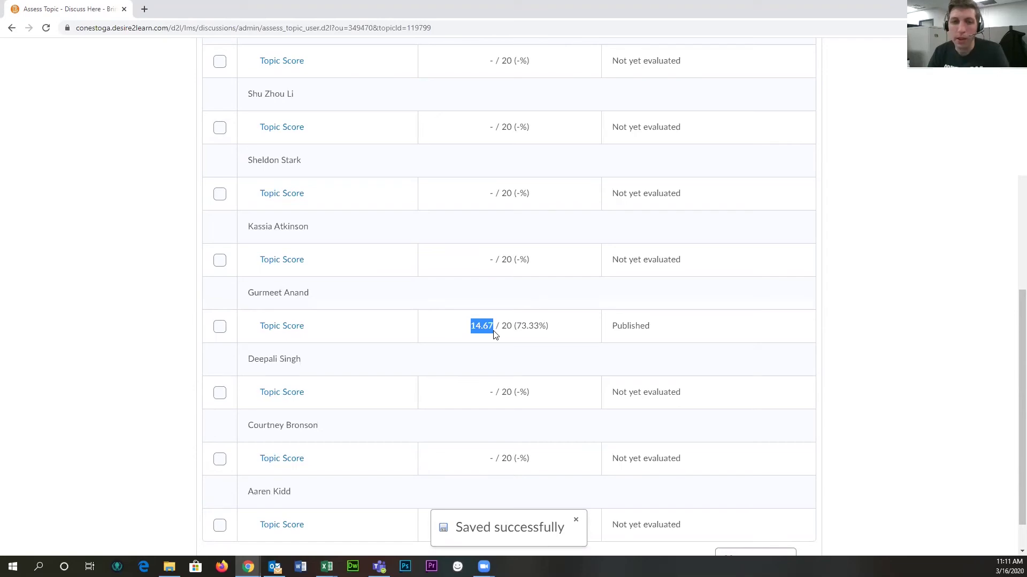
- Turn off assessment of individual posts in the Discuss Here topic's assessment settings
scroll(493, 332, "up", 10)
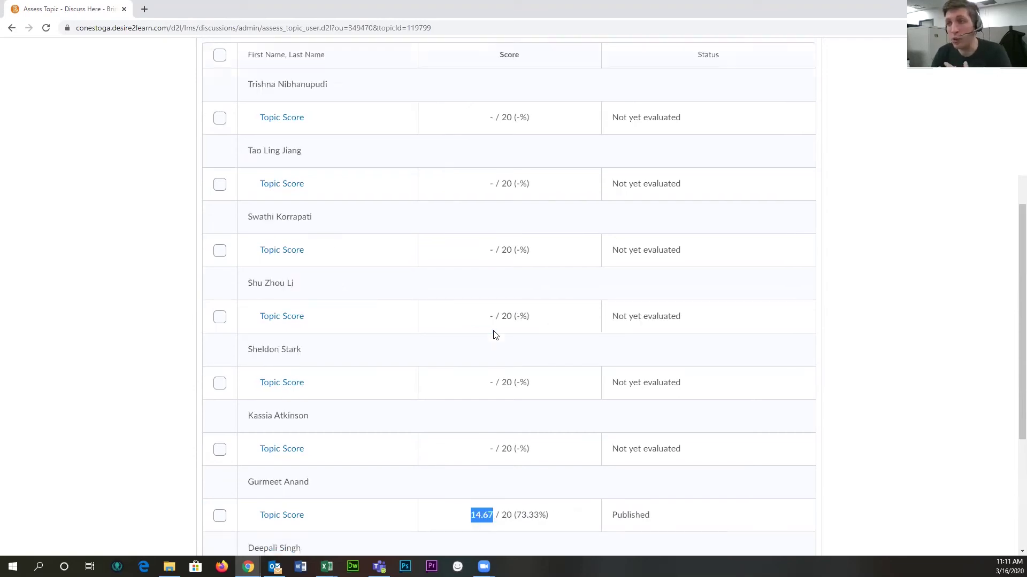
left_click(387, 229)
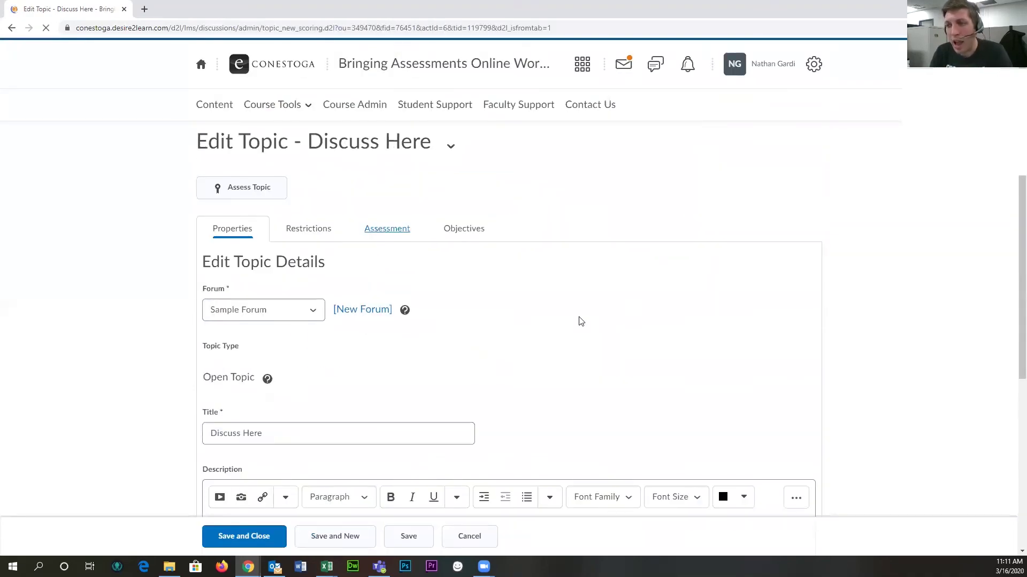
left_click(209, 425)
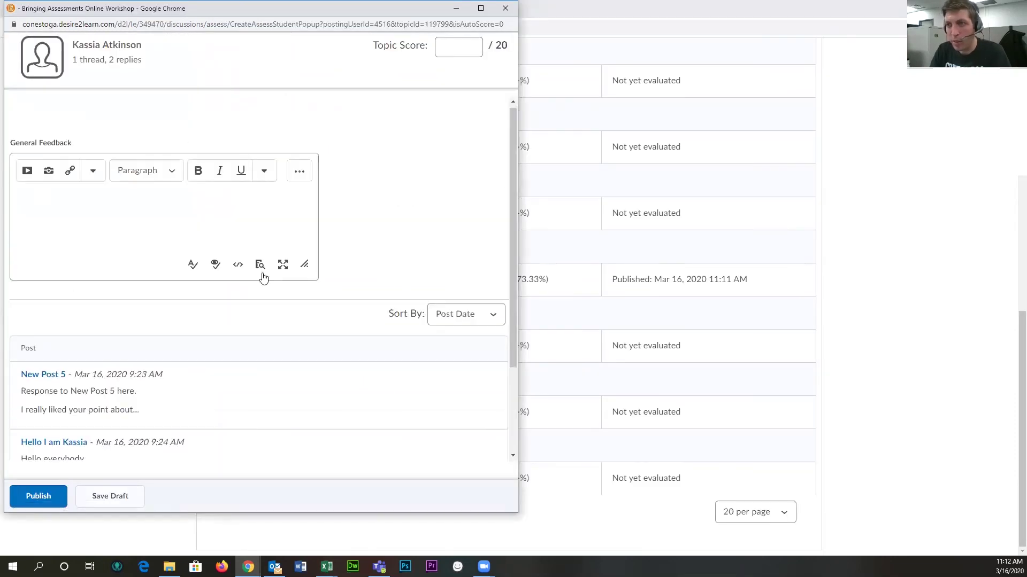
- Enter an overall topic score of 20 for the student with one thread and two replies
left_click_drag(448, 392, 330, 381)
left_click(461, 41)
type("20")
key("Tab")
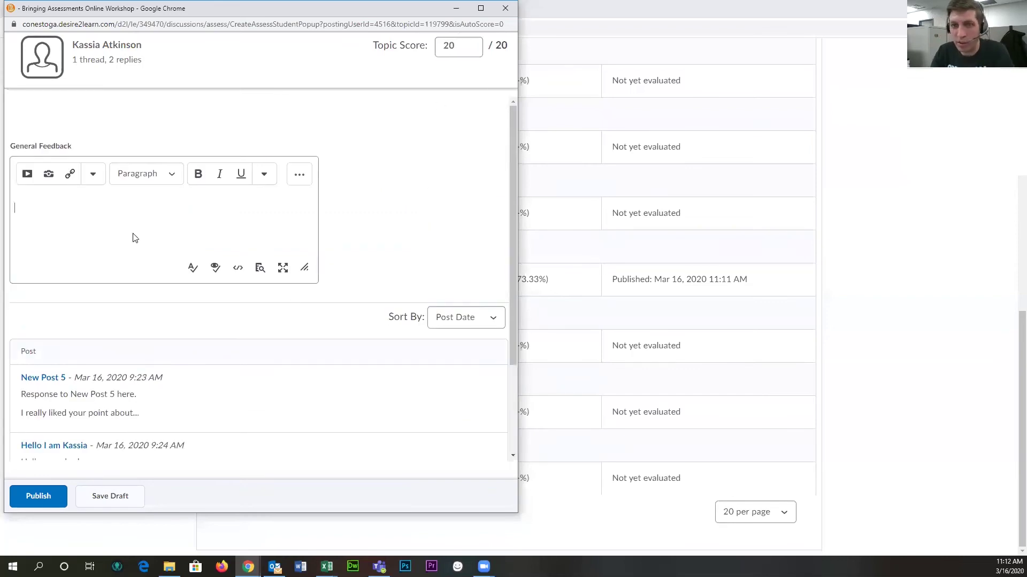
- Look over all the posts listed for the student who is being given a single overall score
scroll(140, 236, "down", 3)
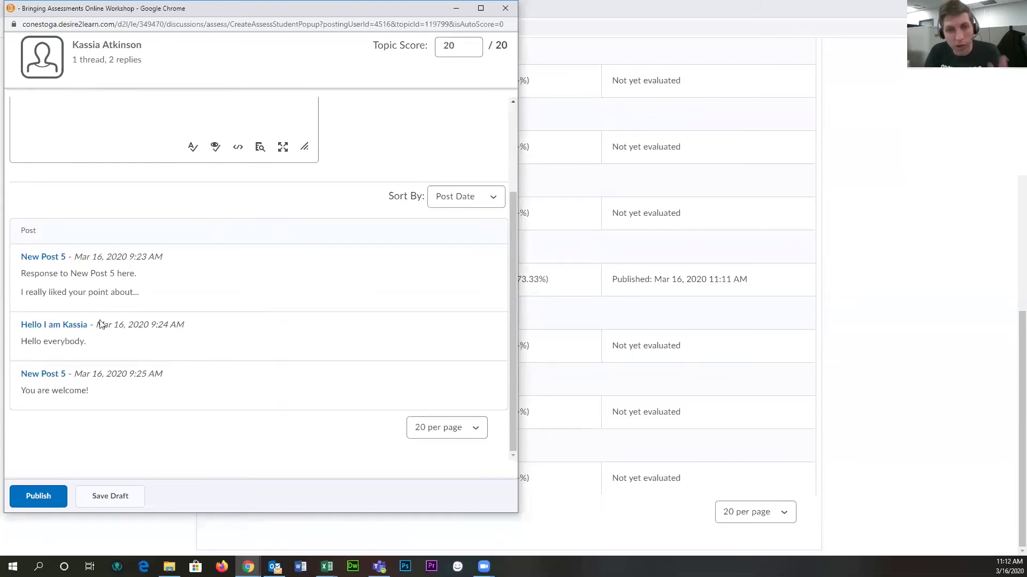
left_click_drag(98, 394, 20, 253)
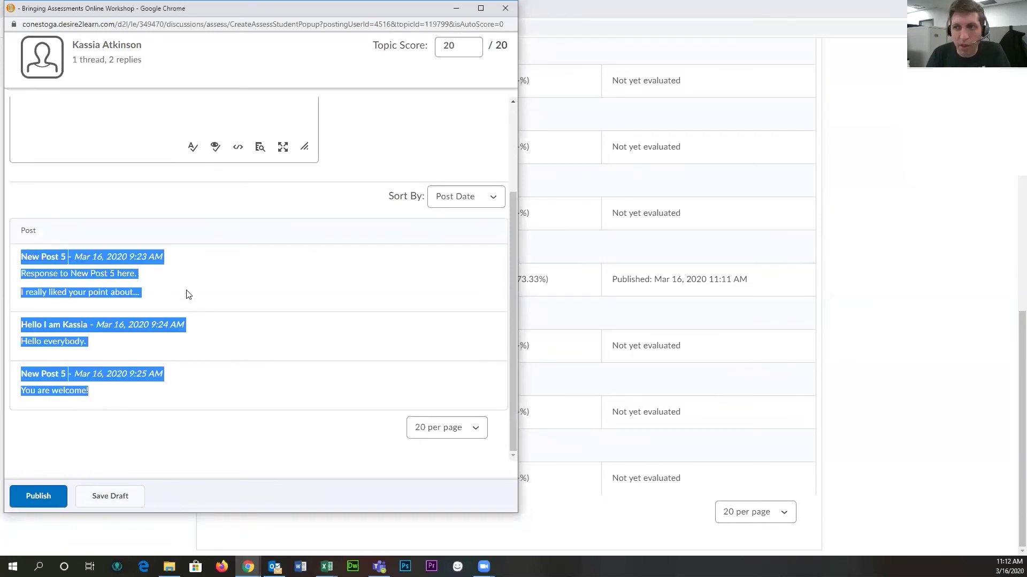
left_click(184, 273)
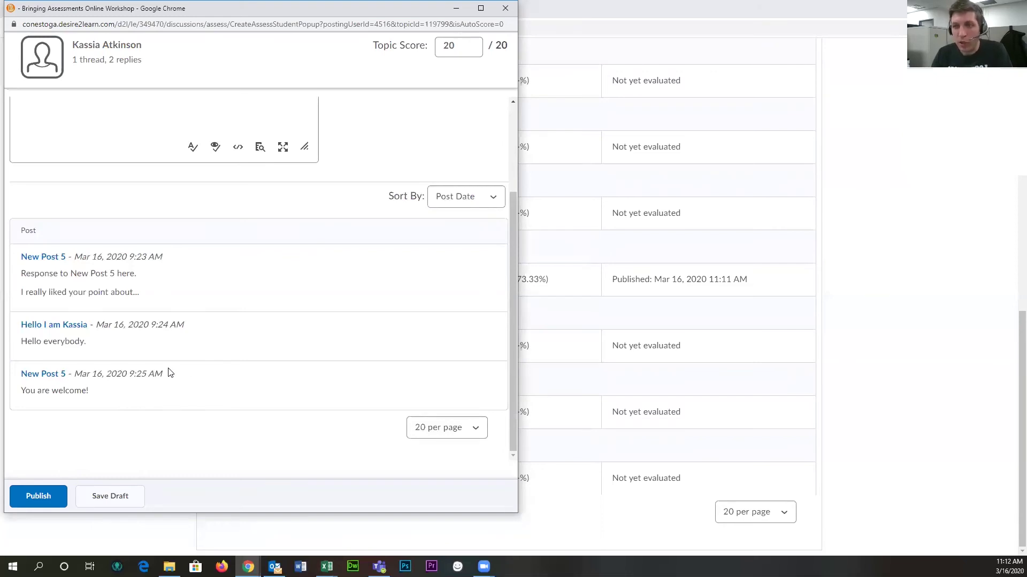
- Open the New Post 5 thread from the student's "You are welcome!" reply and read their posts in the context of the conversation
left_click_drag(27, 393, 101, 394)
left_click(101, 394)
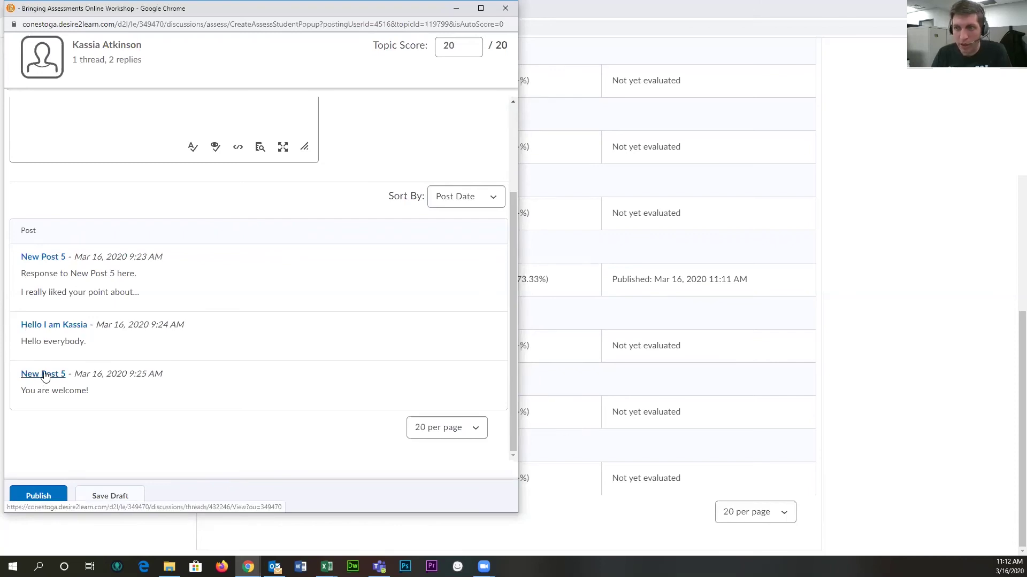
left_click(45, 375)
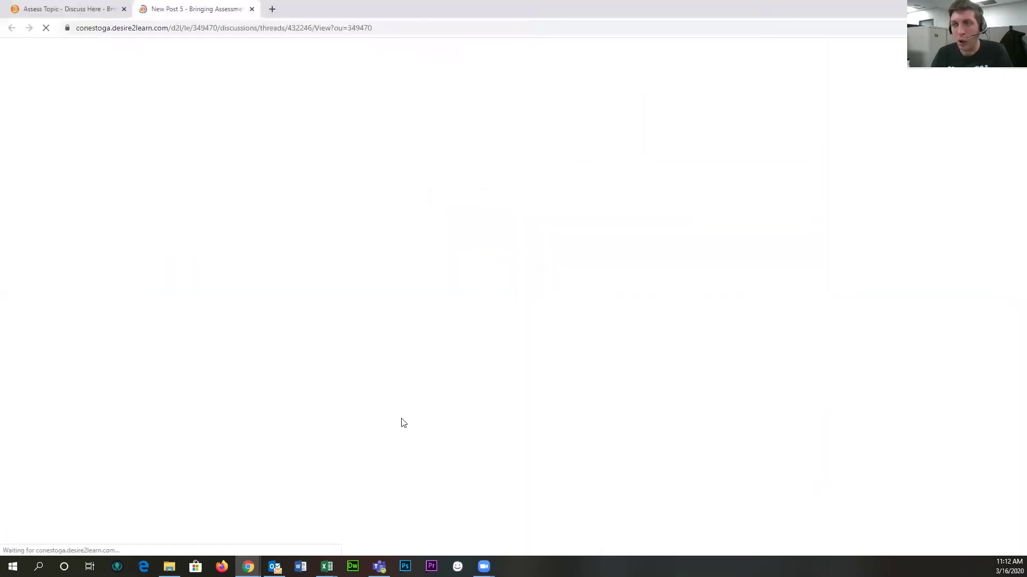
scroll(440, 284, "down", 5)
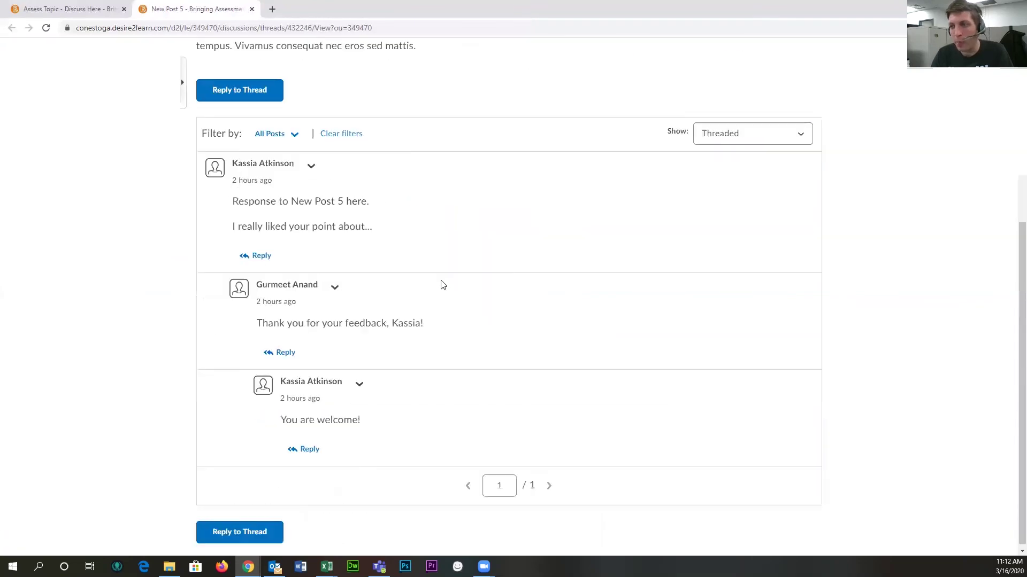
triple_click(194, 194)
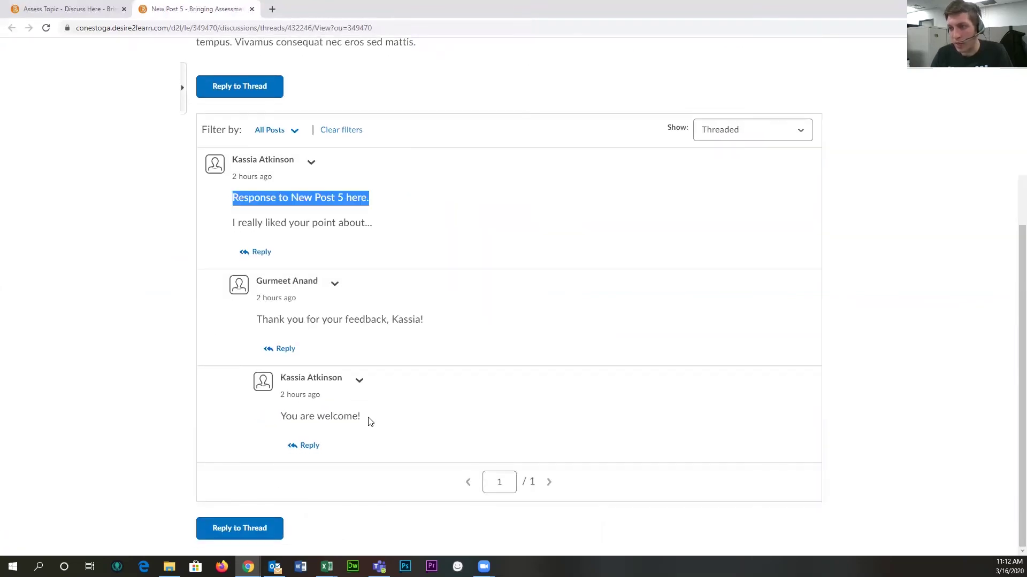
left_click_drag(366, 418, 273, 417)
left_click(273, 419)
left_click_drag(287, 216, 211, 199)
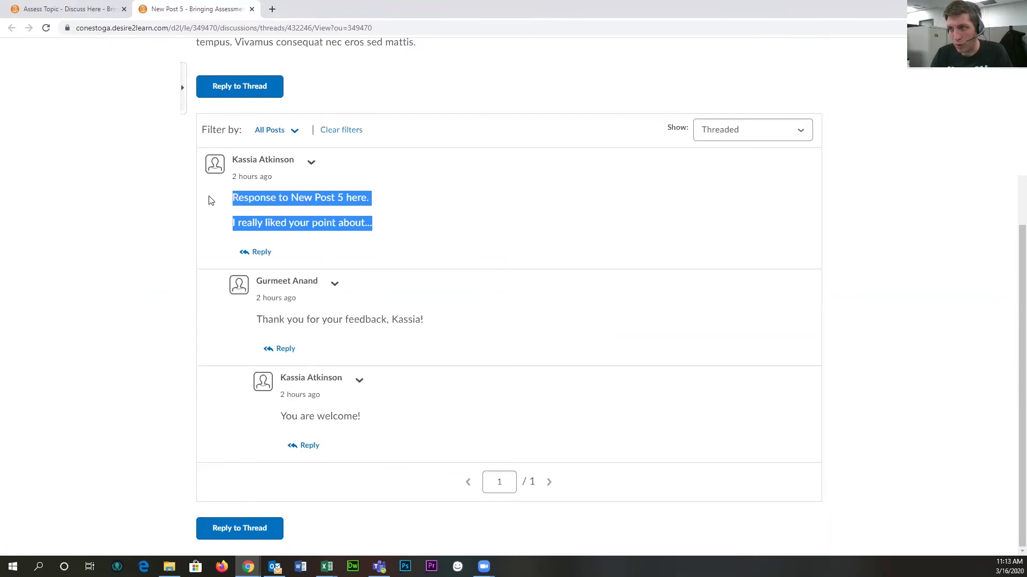
left_click(294, 225)
scroll(325, 223, "up", 2)
scroll(325, 223, "up", 3)
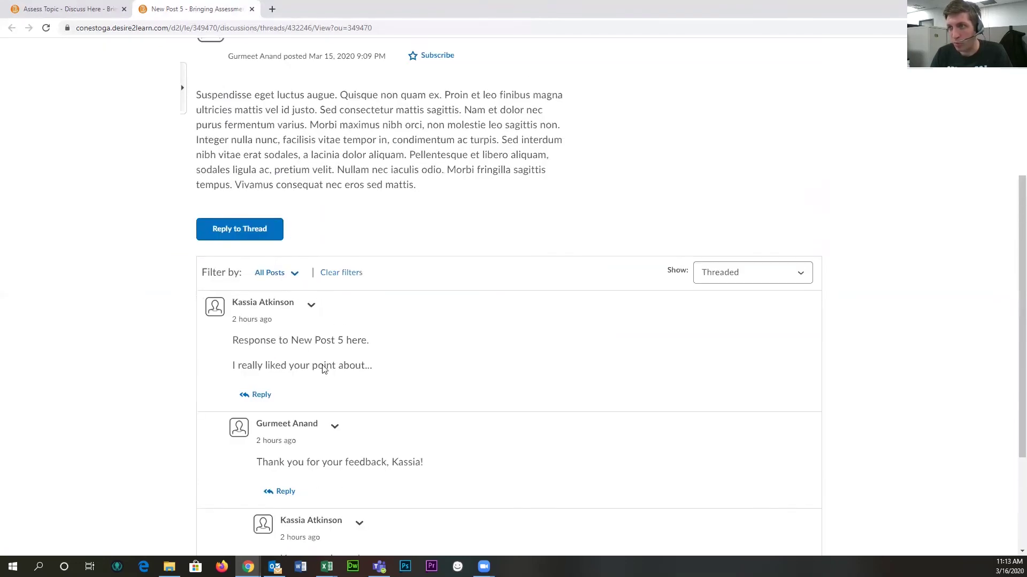
scroll(400, 275, "down", 5)
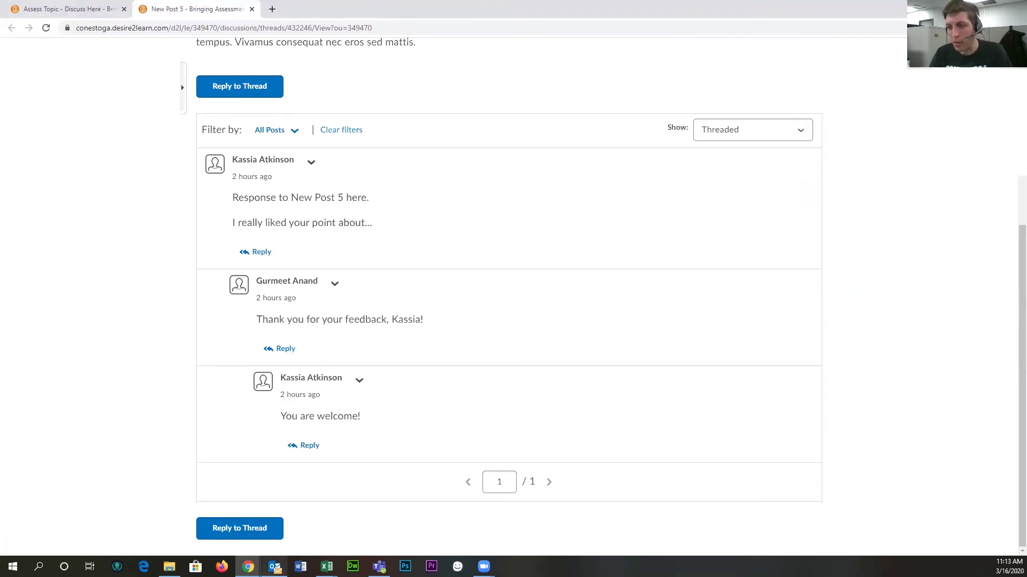
- Return to the student's topic assessment, review the listed posts, and close it without saving the changes
mouse_move(248, 566)
left_click(350, 503)
left_click_drag(134, 390, 16, 260)
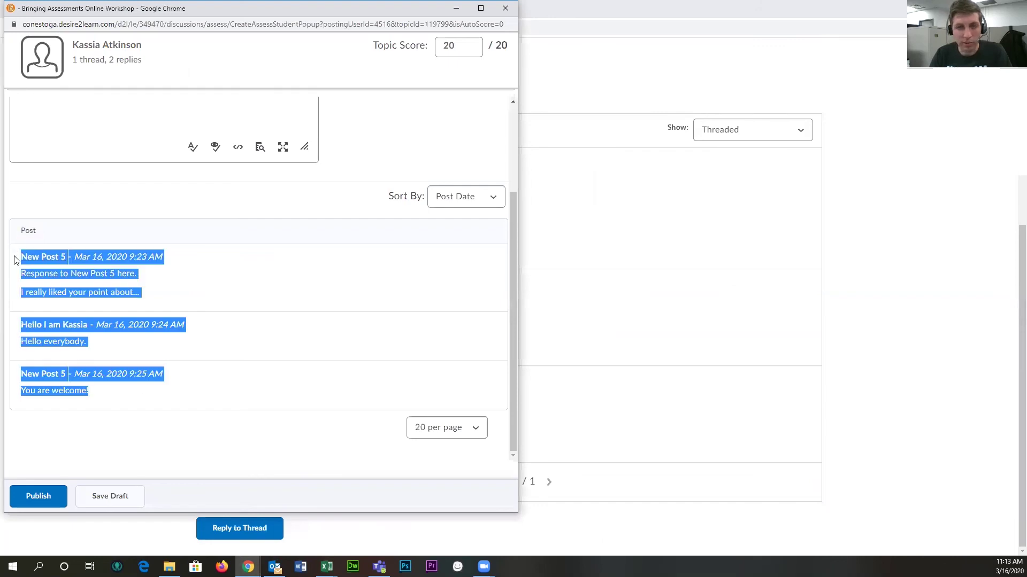
left_click(209, 300)
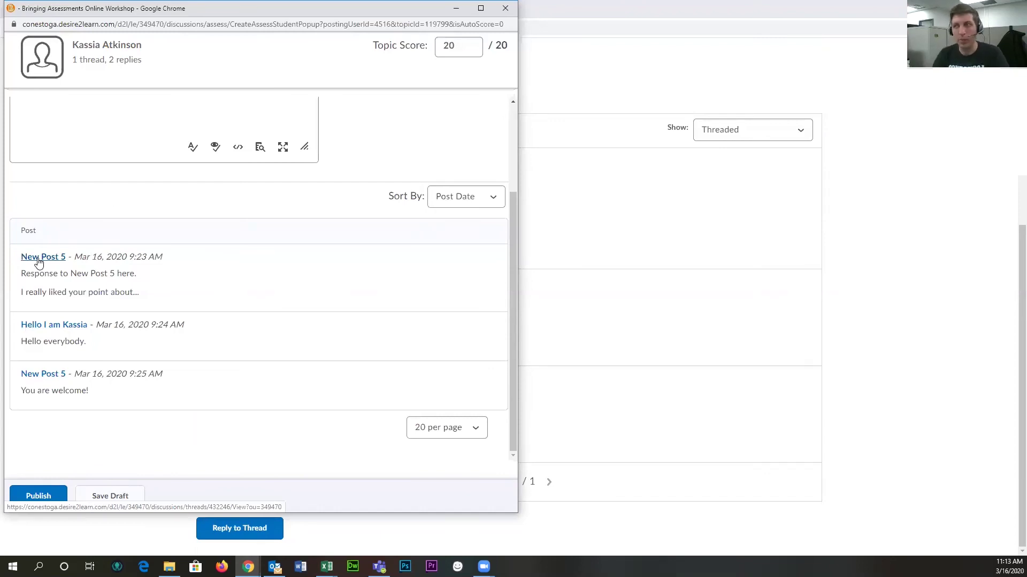
left_click(505, 8)
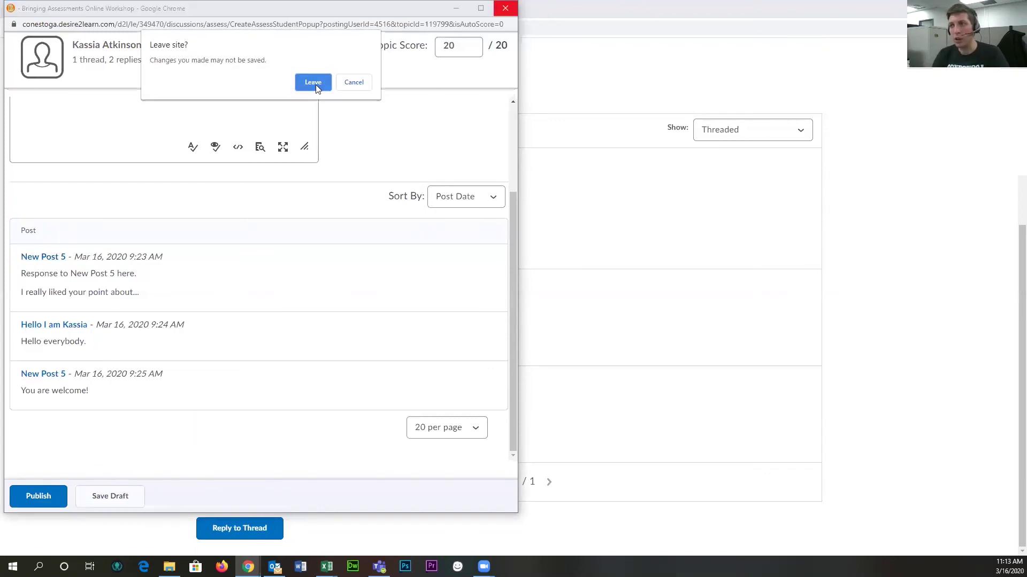
left_click(316, 85)
- Open the Class Progress report from the course administration tools
scroll(437, 100, "up", 5)
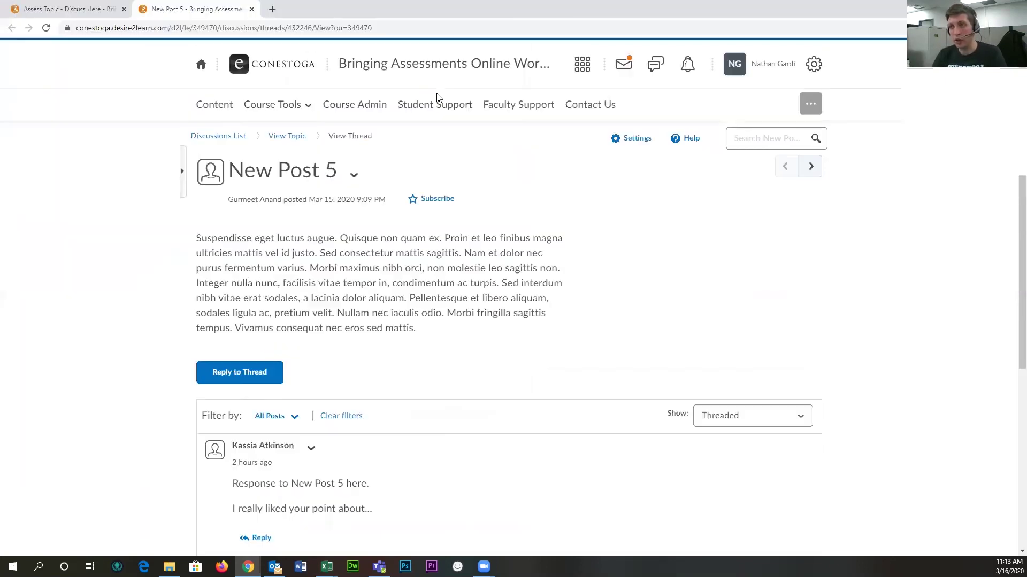
left_click(346, 109)
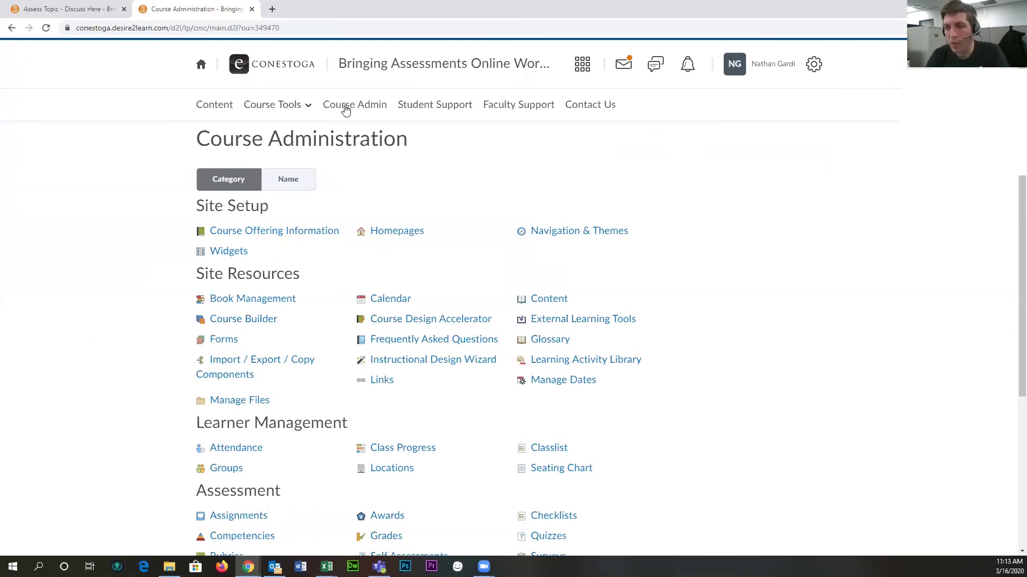
scroll(343, 128, "down", 3)
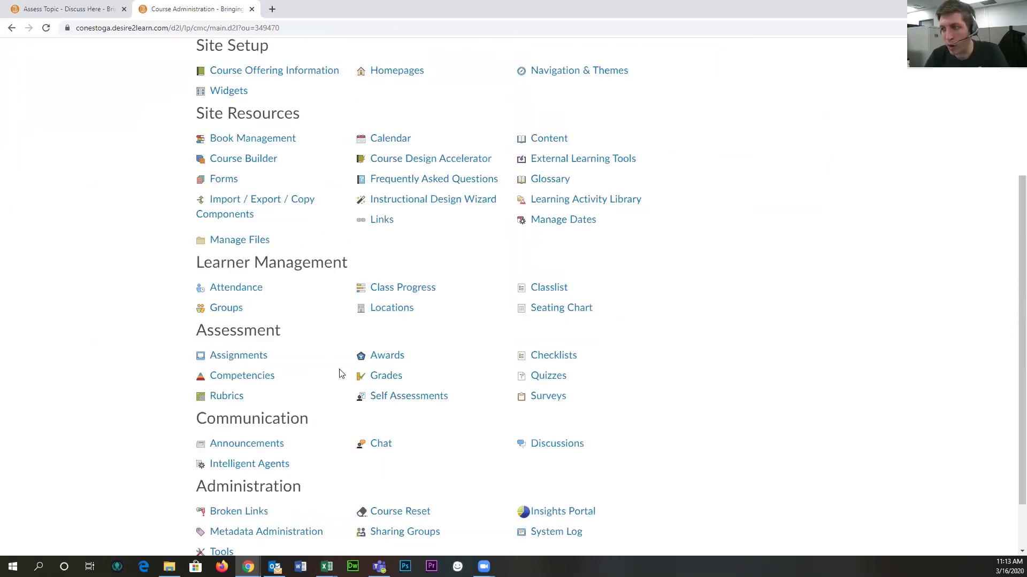
left_click(396, 289)
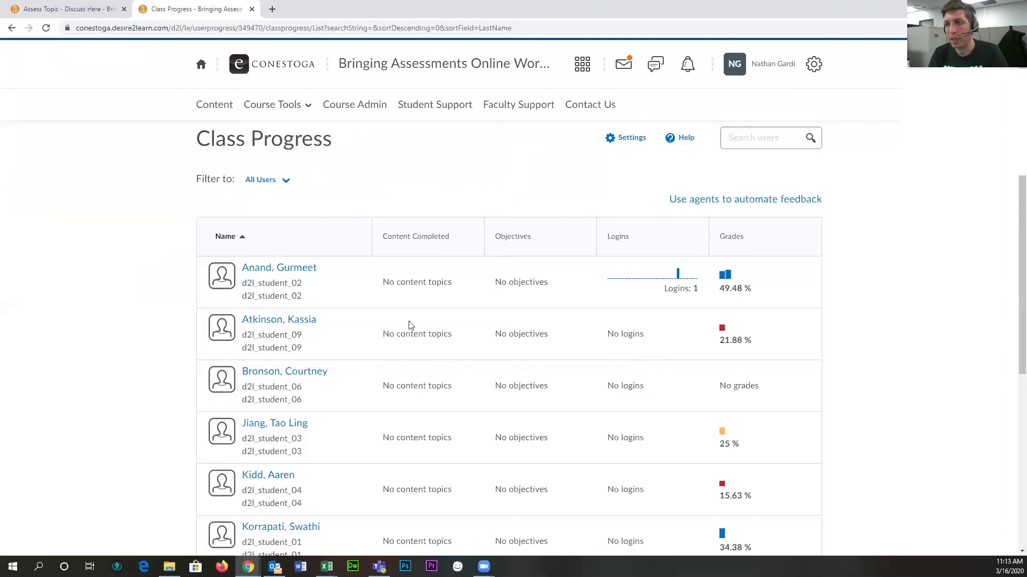
- Open the Discussions progress details for the same student whose topic posts were being assessed
scroll(350, 317, "down", 1)
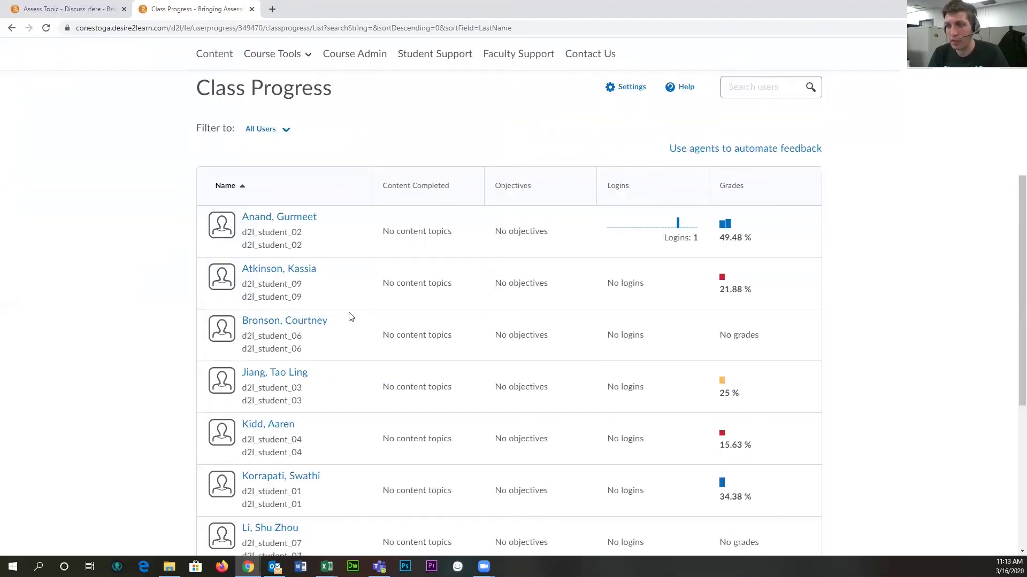
left_click(460, 279)
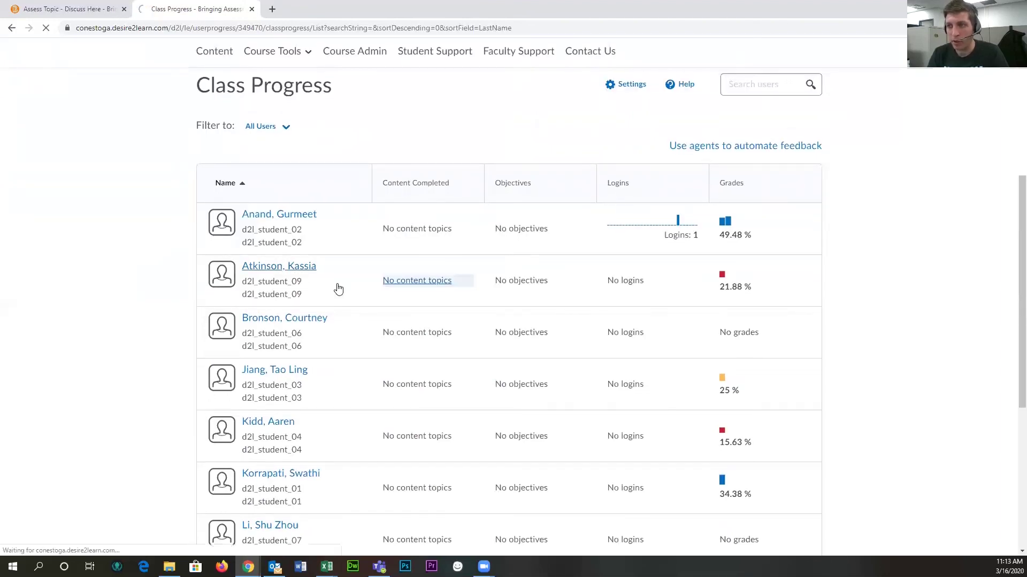
scroll(268, 344, "down", 4)
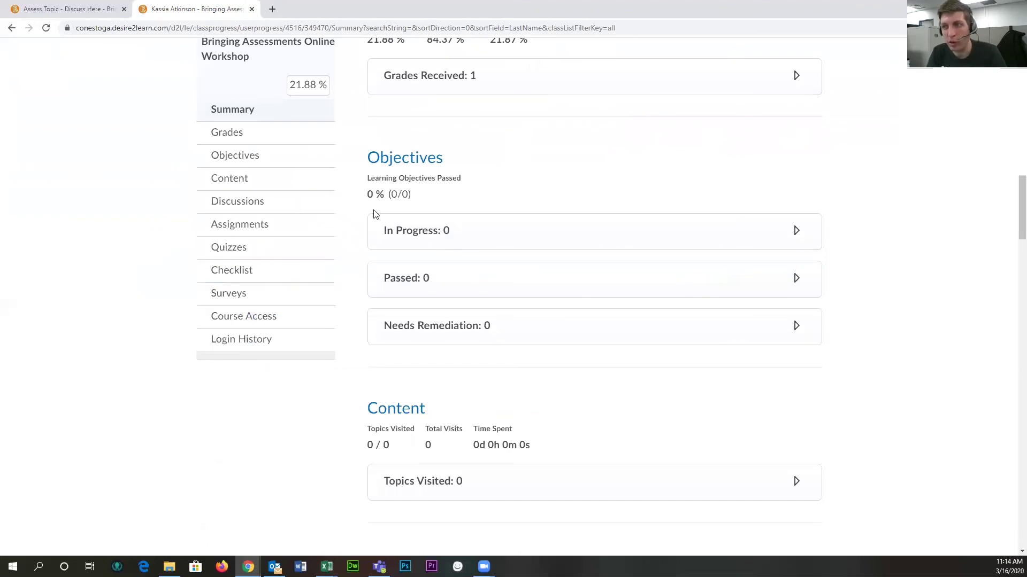
left_click(242, 201)
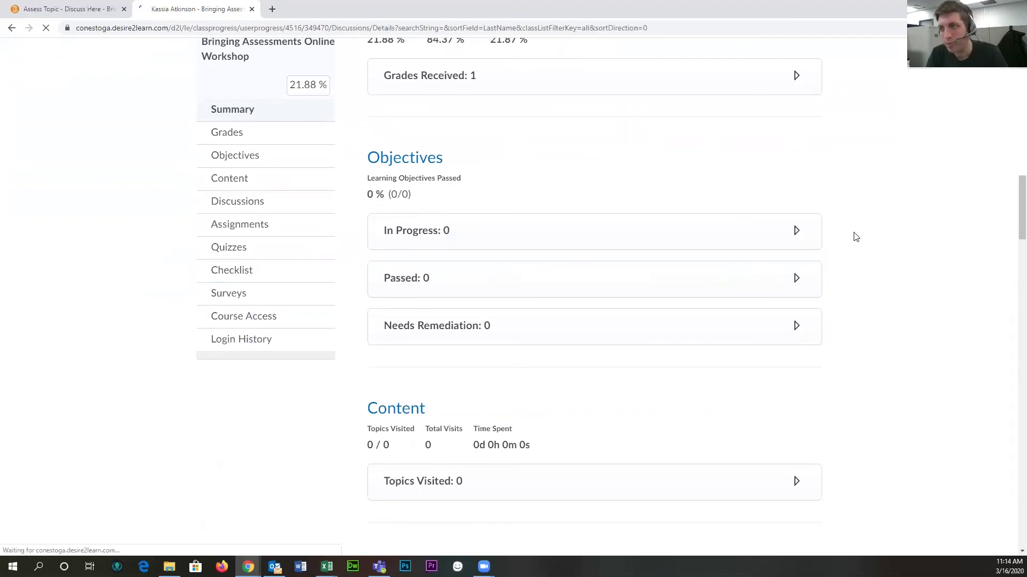
scroll(788, 237, "down", 1)
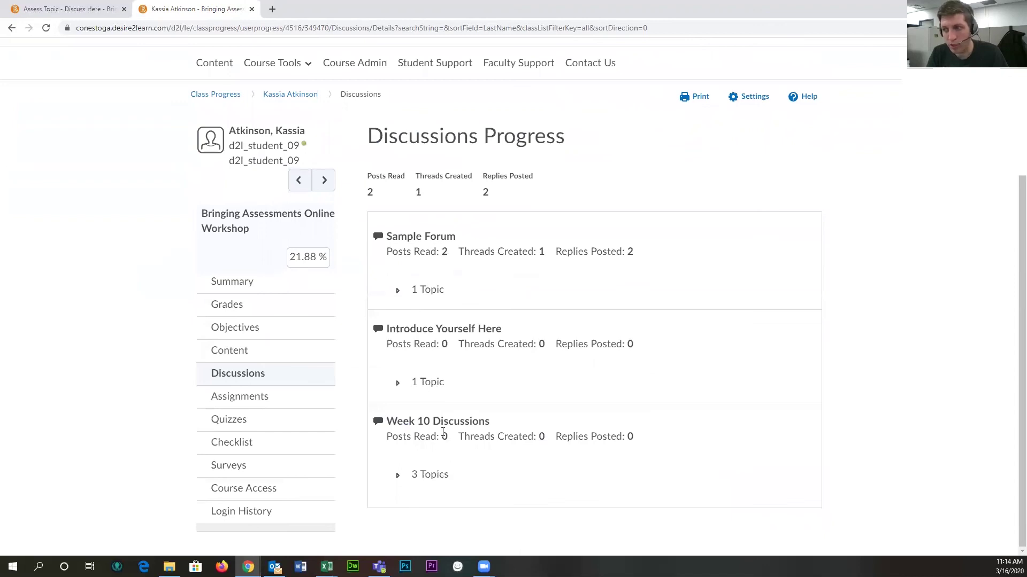
- Expand the topics of the Week 10 Discussions forum and examine the student's activity in each one
left_click_drag(387, 421, 512, 435)
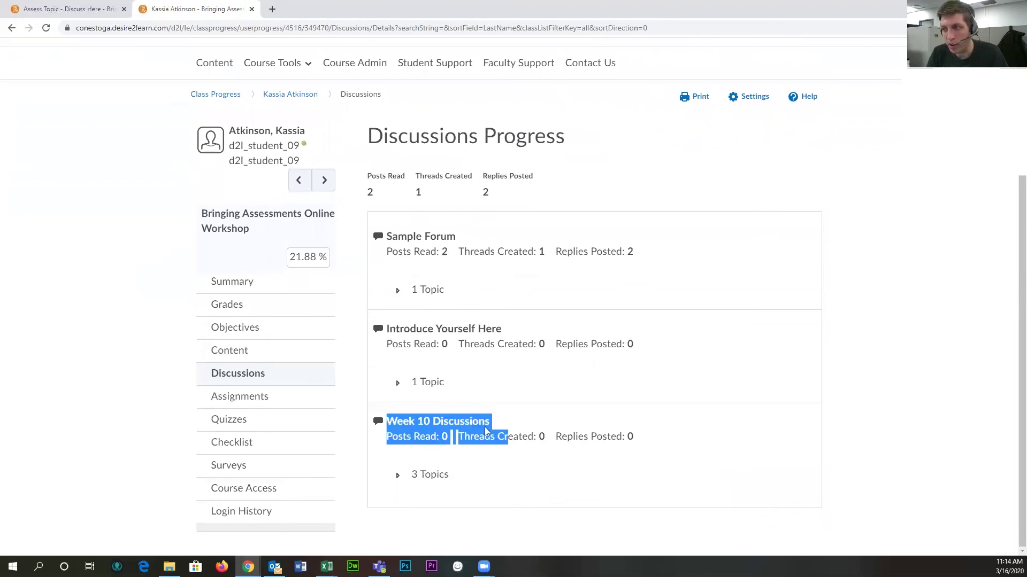
left_click(423, 494)
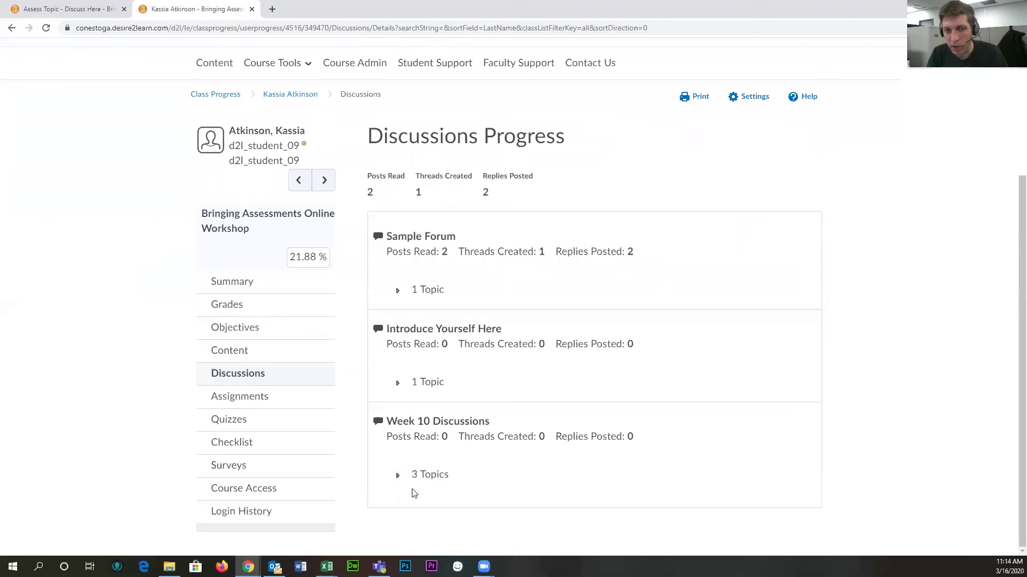
left_click(397, 479)
scroll(685, 476, "down", 3)
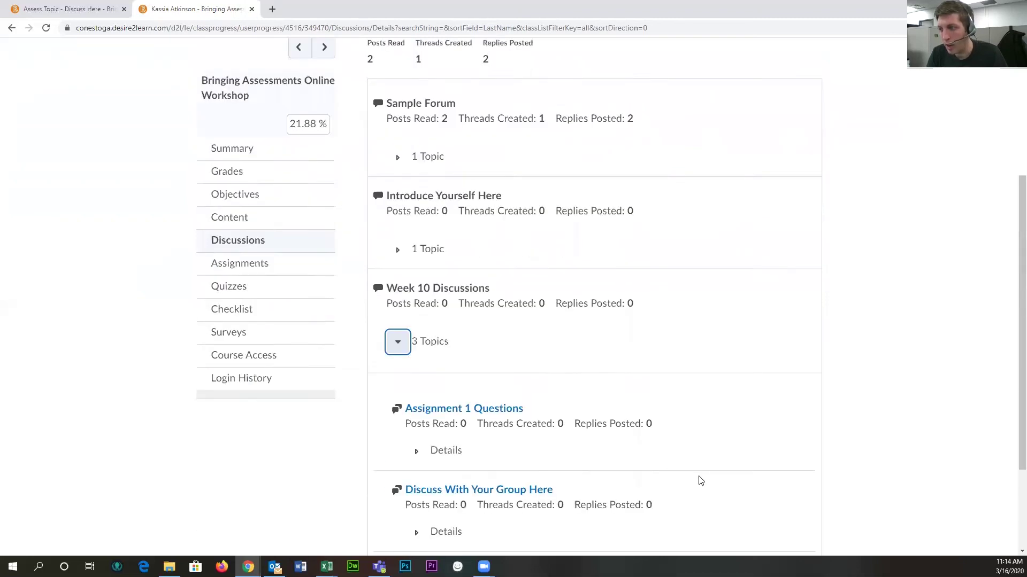
scroll(701, 481, "down", 3)
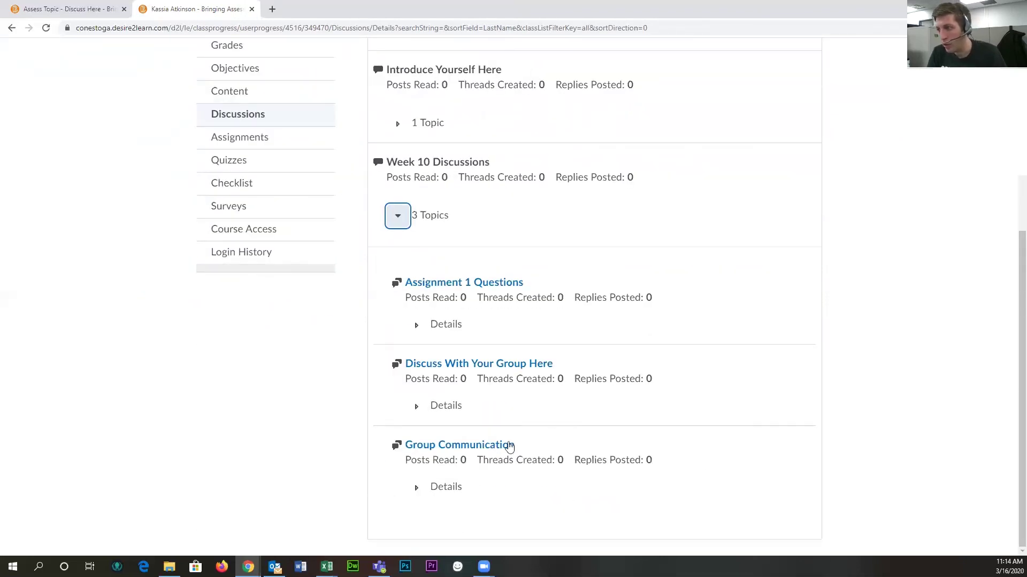
- Examine the student's posts read, threads created and replies posted for the Sample Forum
scroll(610, 394, "up", 5)
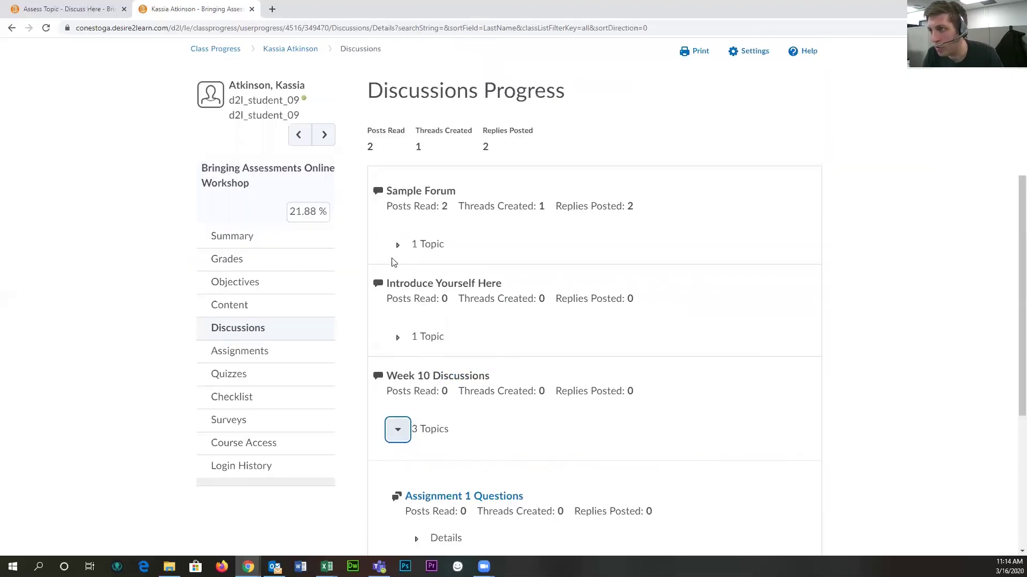
left_click_drag(387, 186, 456, 199)
left_click_drag(386, 206, 458, 207)
left_click_drag(636, 206, 552, 207)
left_click(498, 207)
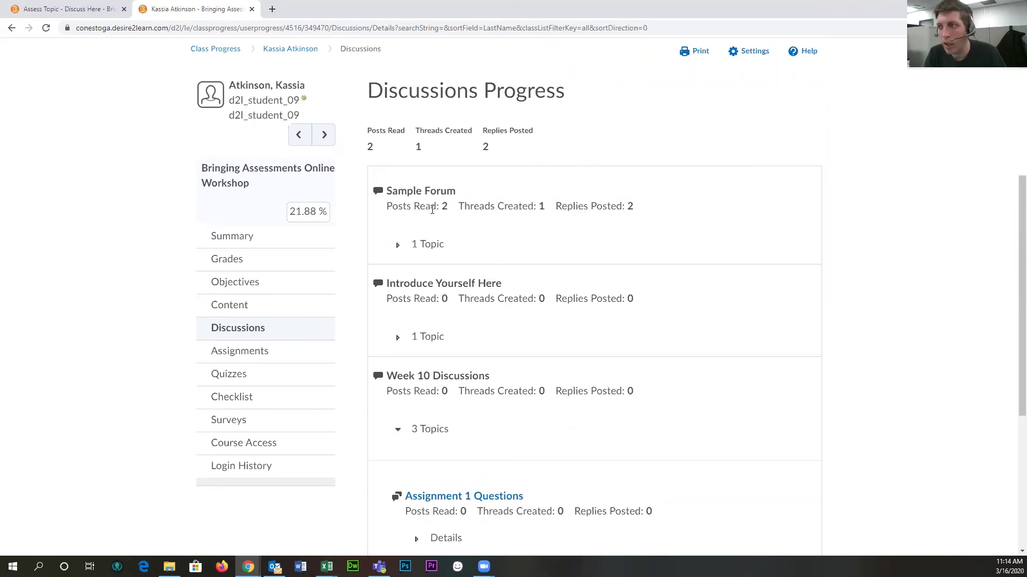
left_click_drag(447, 208, 442, 206)
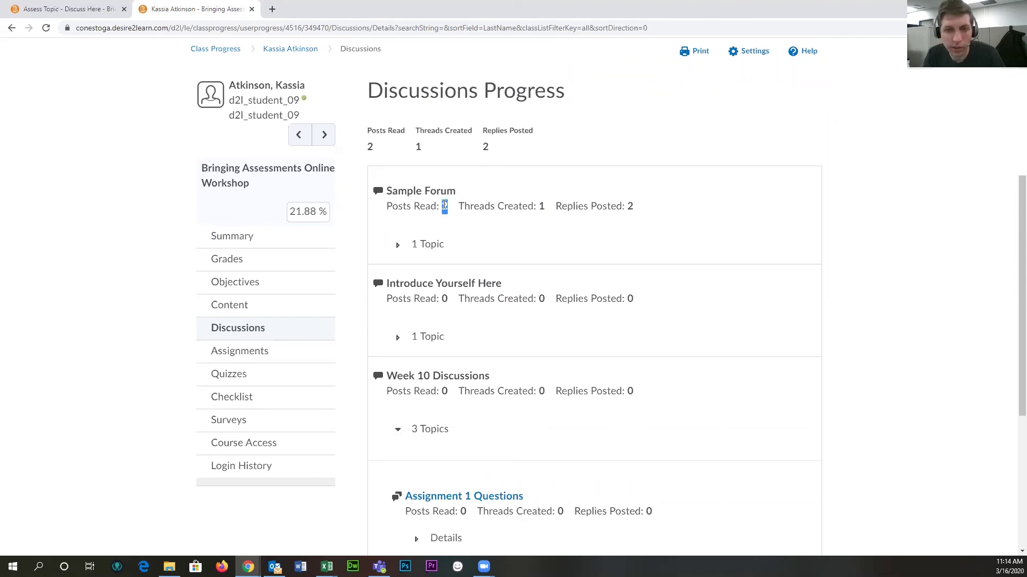